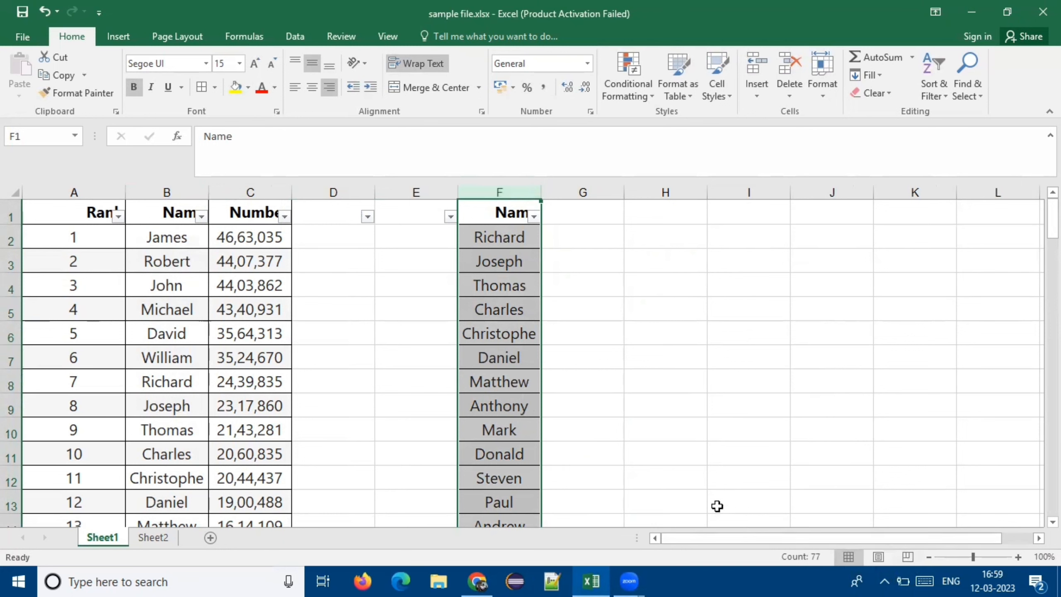
# Examine the two name lists in columns B and F of Sheet1 by selecting each column in turn.
pyautogui.click(193, 191)
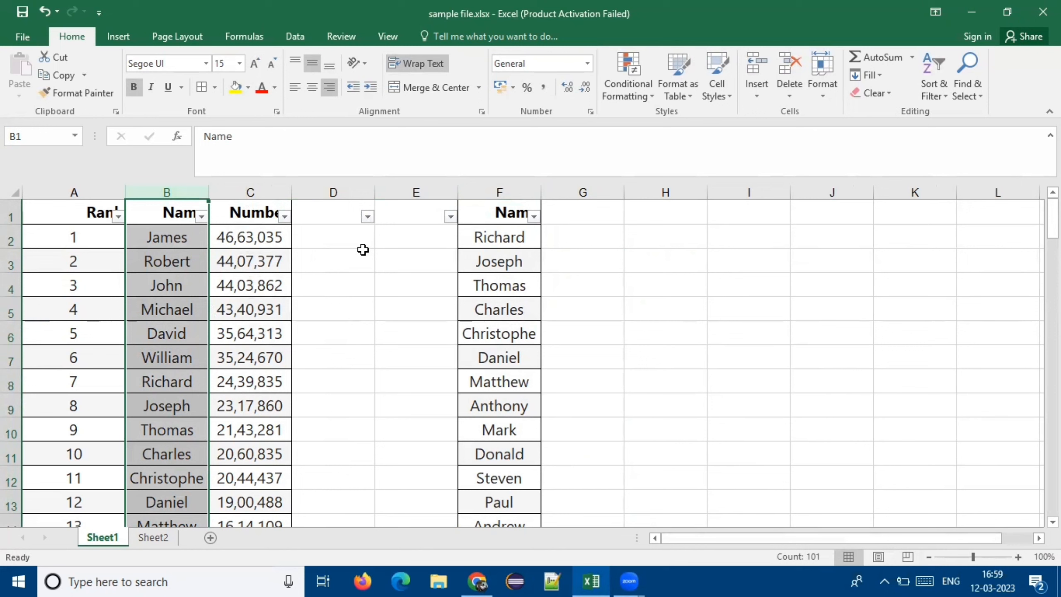
pyautogui.click(157, 239)
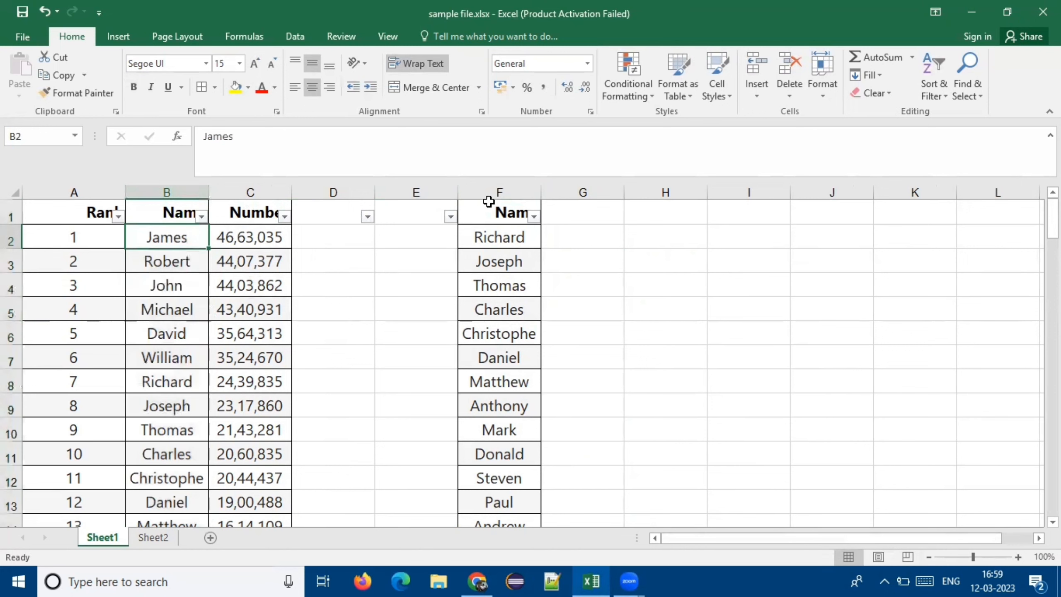
pyautogui.click(497, 191)
pyautogui.click(574, 237)
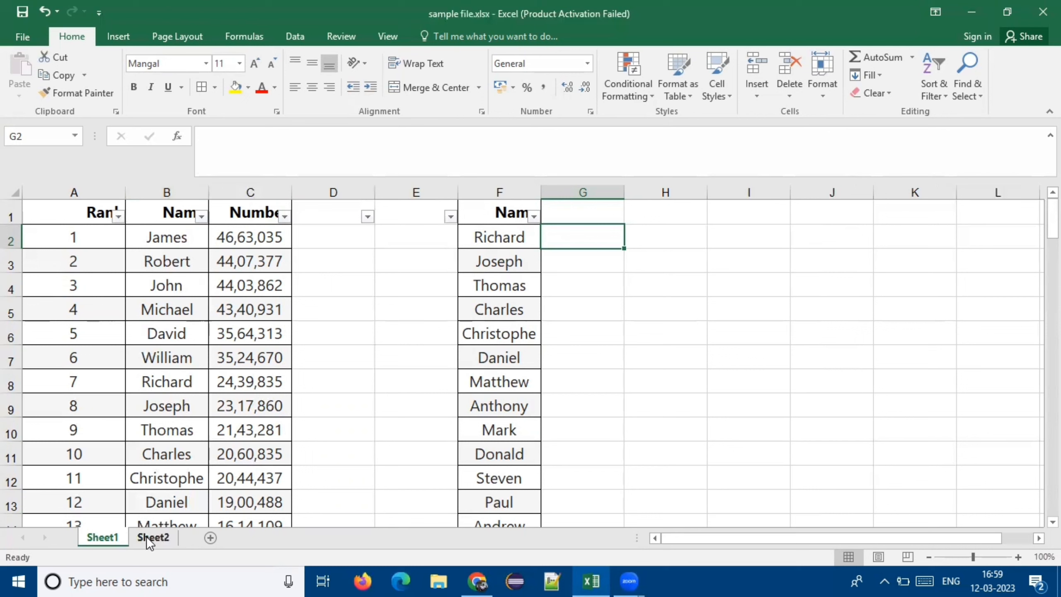
pyautogui.click(187, 192)
pyautogui.click(498, 192)
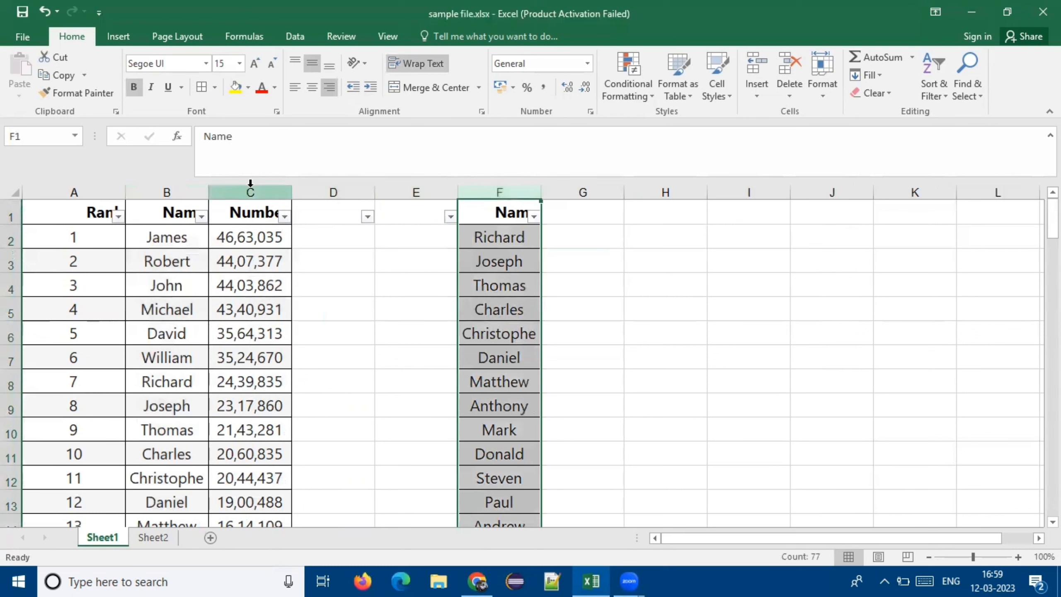
pyautogui.click(184, 186)
pyautogui.click(250, 381)
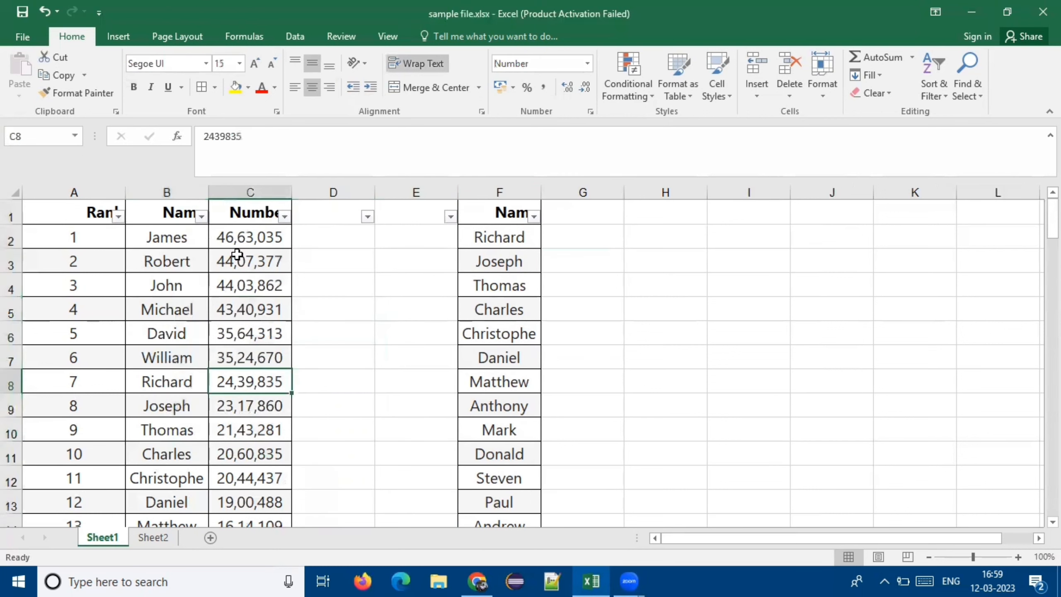
# Highlight duplicate values across columns B to F using conditional formatting with Light Red Fill with Dark Red Text.
pyautogui.click(176, 188)
pyautogui.moveTo(176, 189); pyautogui.dragTo(496, 185)
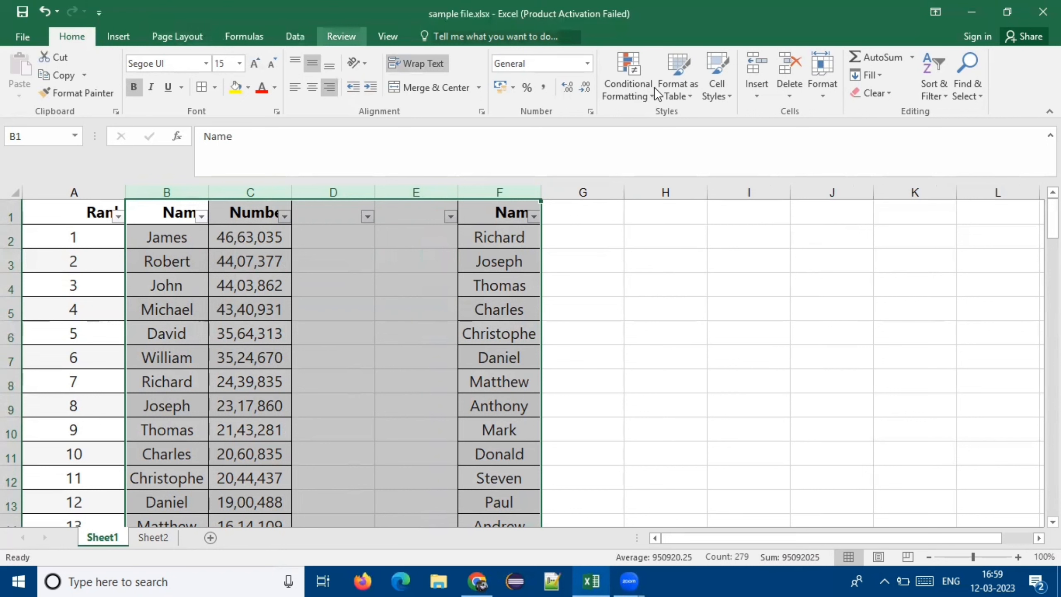
pyautogui.click(636, 92)
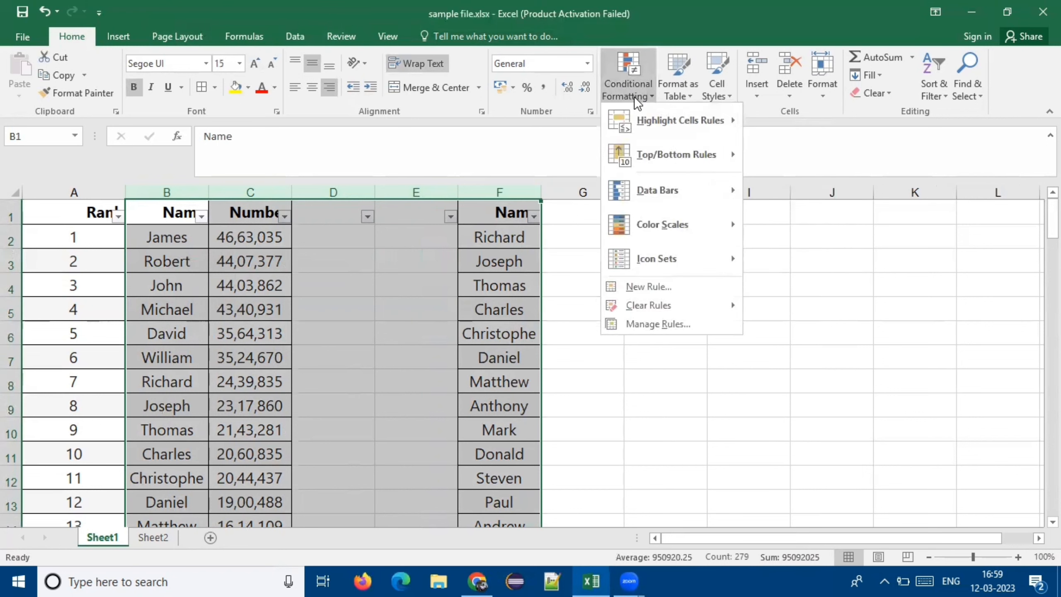
pyautogui.moveTo(646, 121)
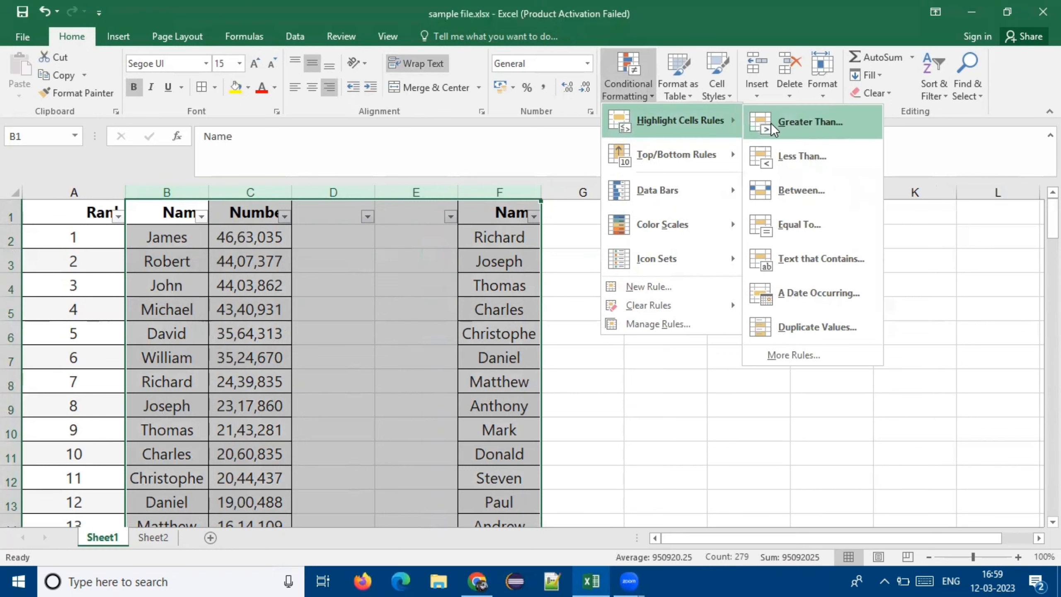
pyautogui.click(814, 327)
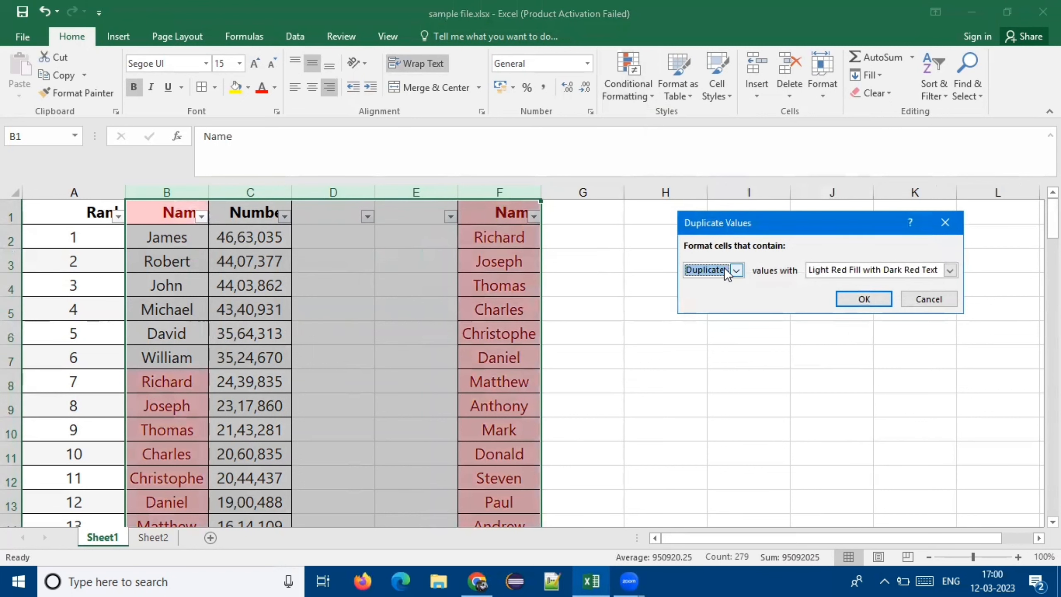
pyautogui.click(863, 299)
# Compare the contents of the highlighted header cells B1 and F1, leaving both unchanged.
pyautogui.click(495, 280)
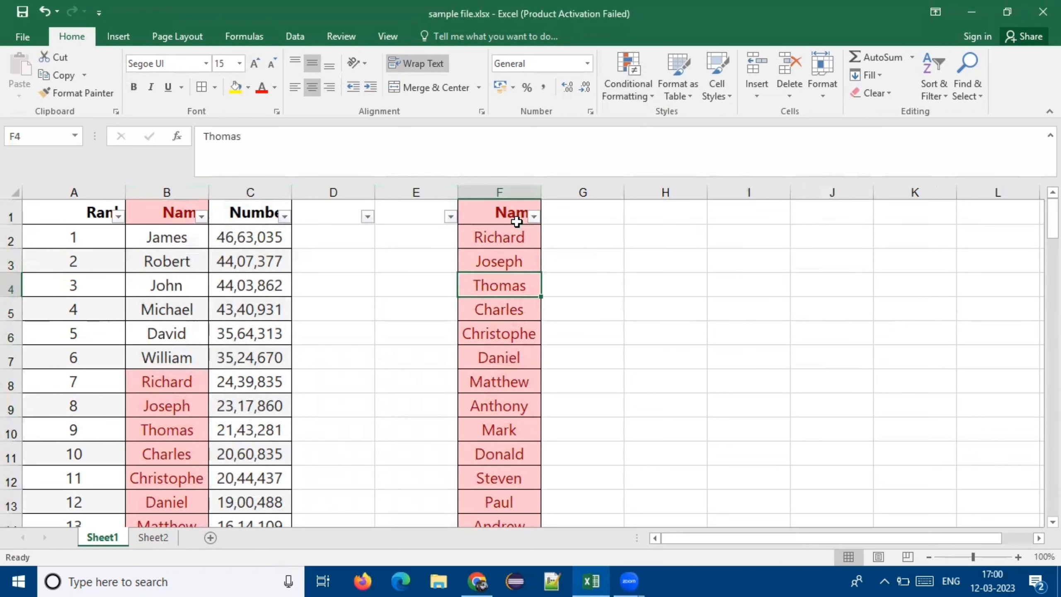
pyautogui.click(170, 210)
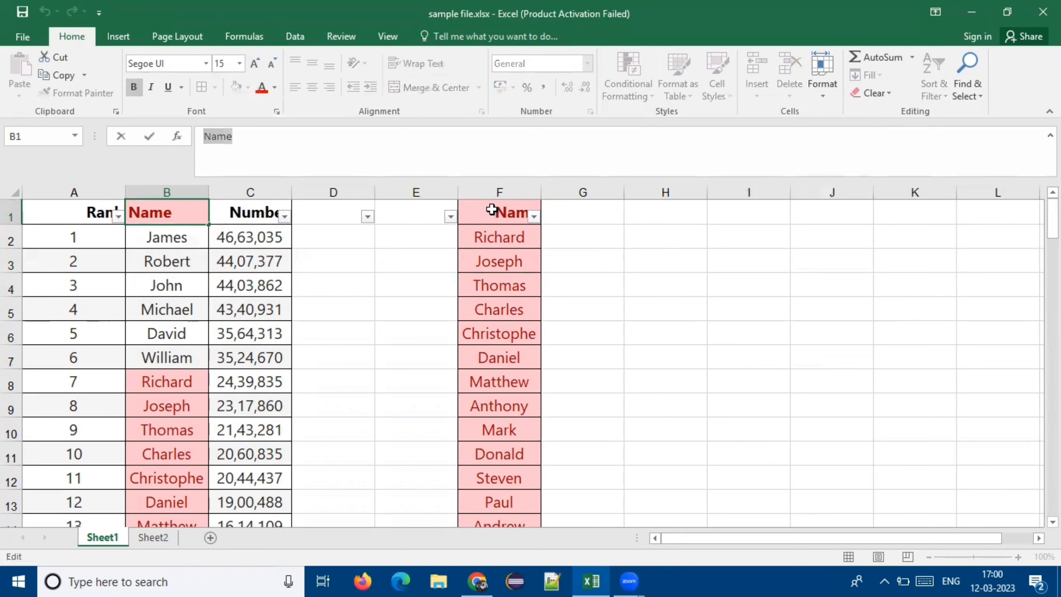
pyautogui.click(494, 210)
pyautogui.moveTo(301, 142); pyautogui.dragTo(200, 140)
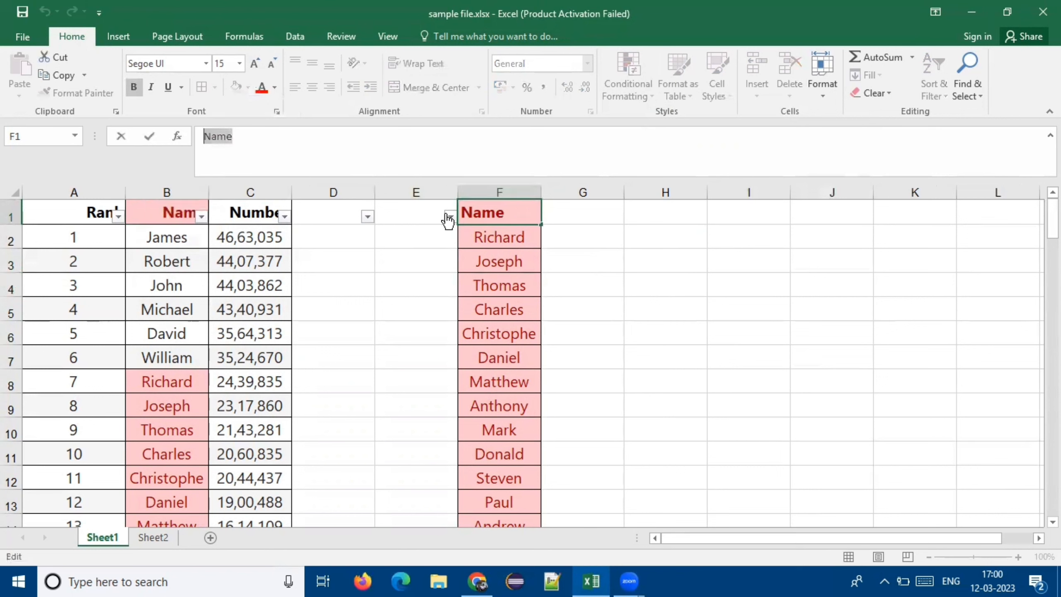
pyautogui.click(477, 231)
pyautogui.click(492, 213)
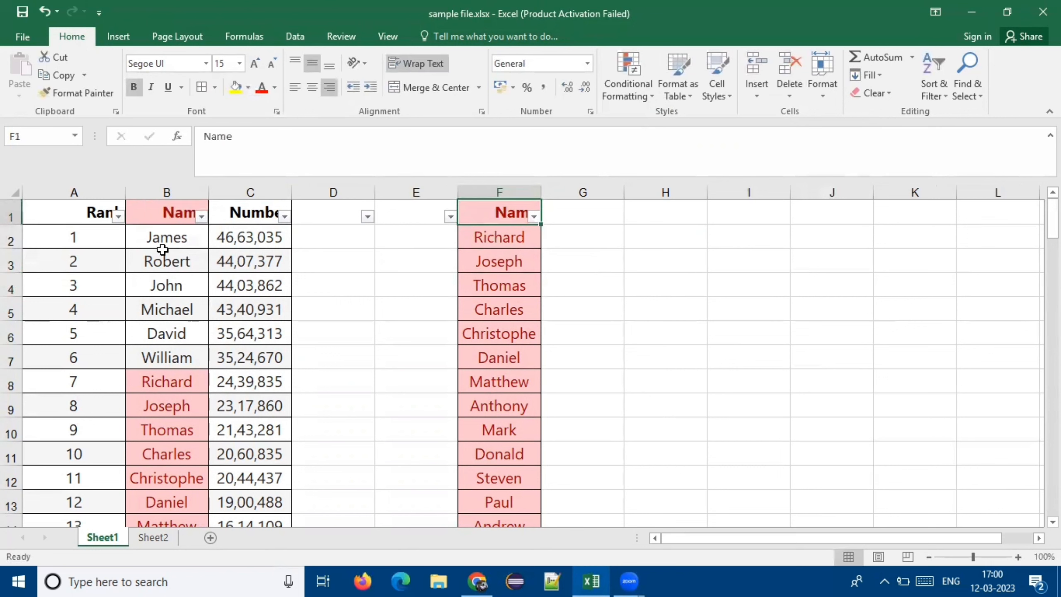
# Search column F's filter for the name copied from B2, cancel the filter, and compare the entries in F2 and B8.
pyautogui.click(172, 236)
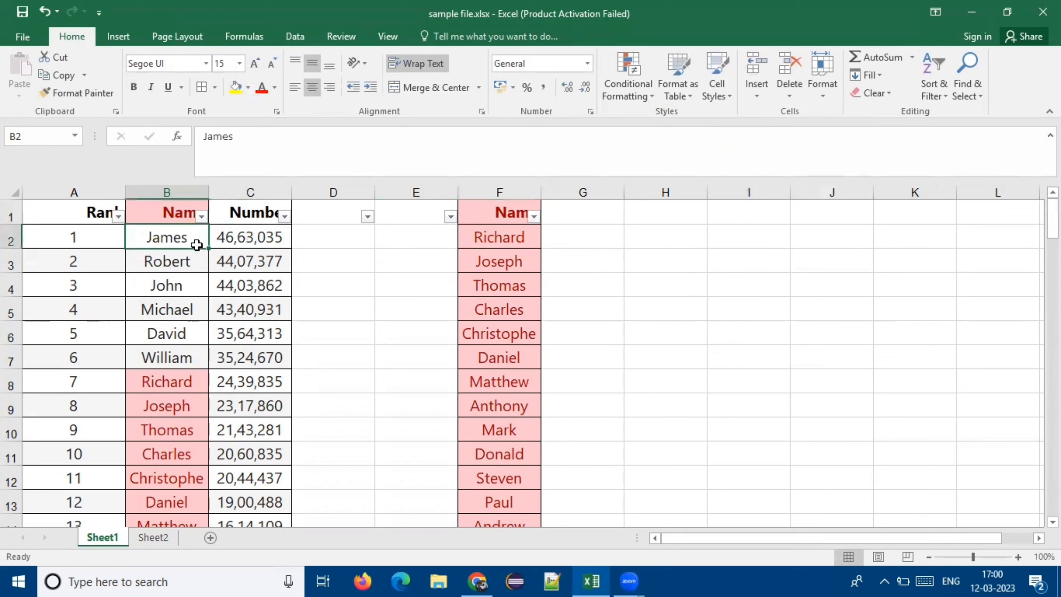
pyautogui.hotkey('ctrl', 'c')
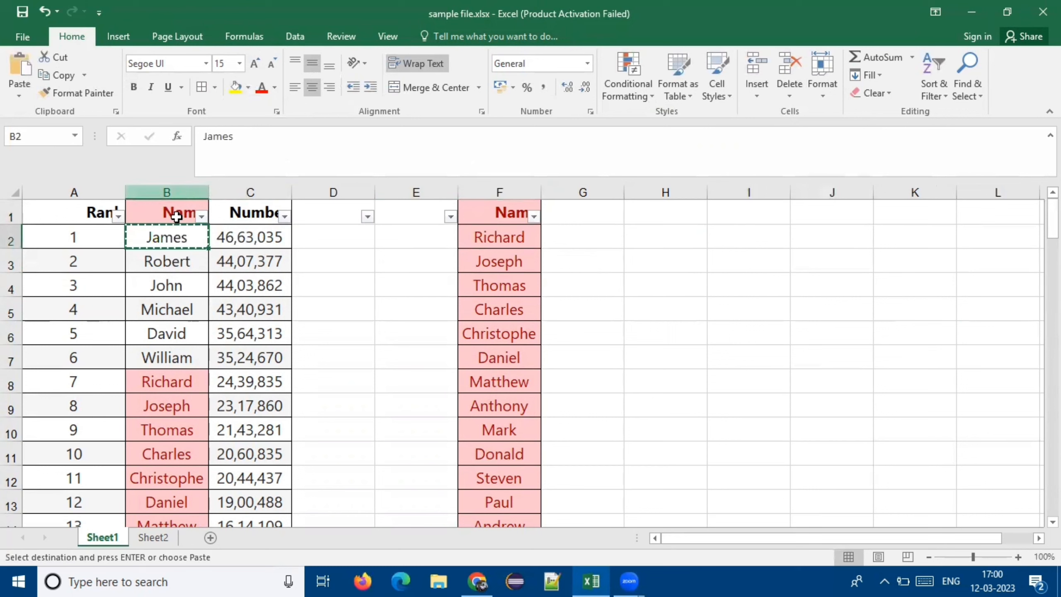
pyautogui.click(534, 216)
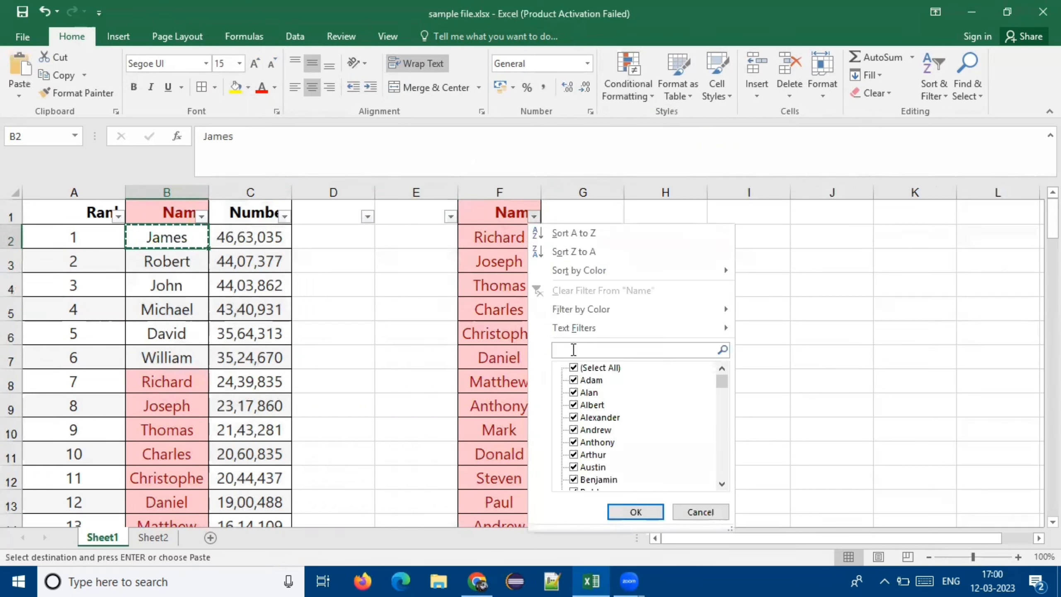
pyautogui.hotkey('ctrl', 'v')
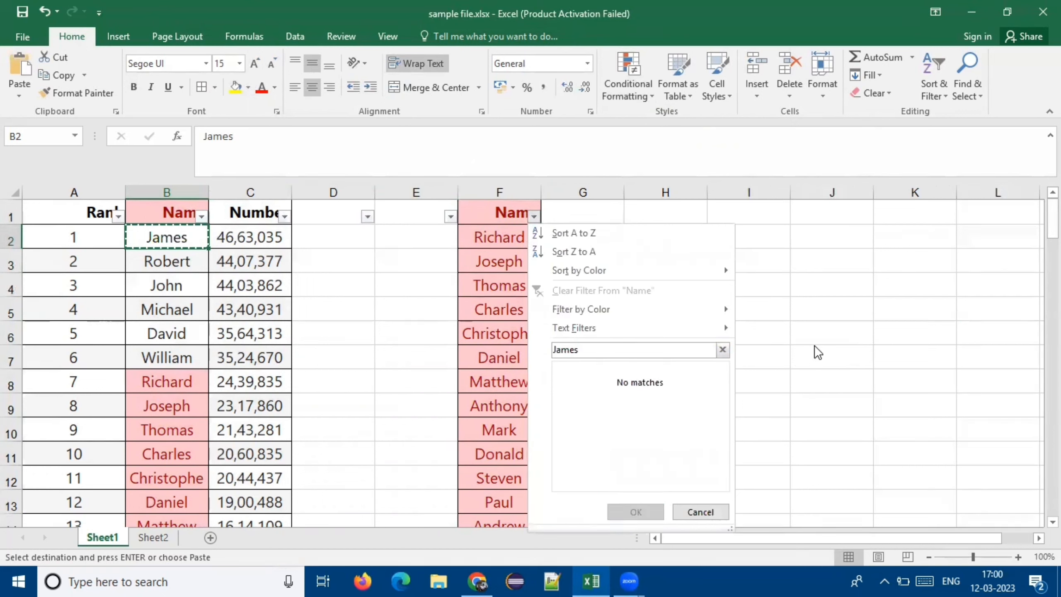
pyautogui.press('Escape')
pyautogui.click(508, 241)
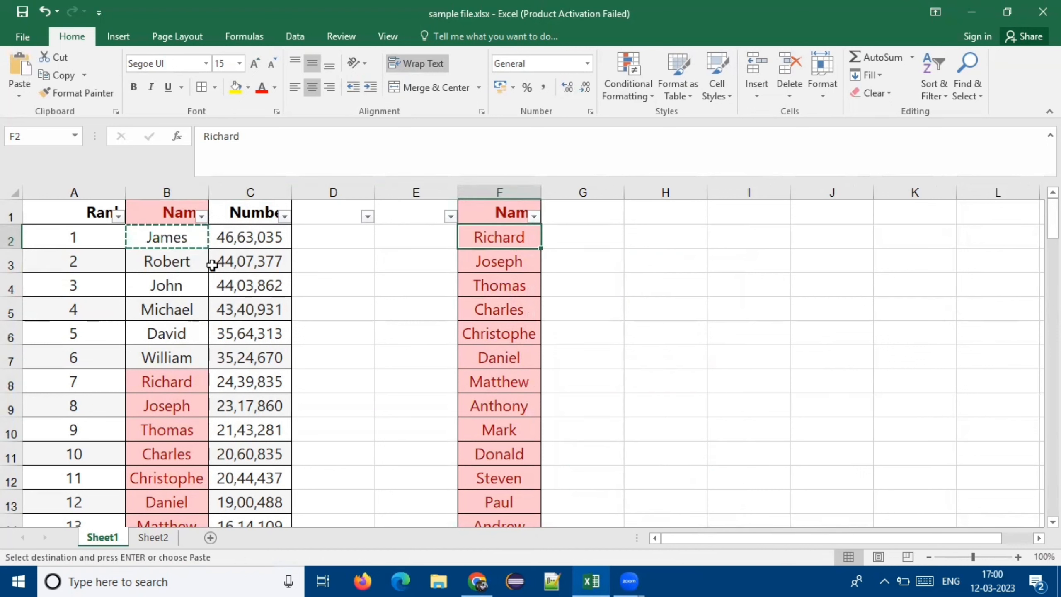
pyautogui.click(172, 378)
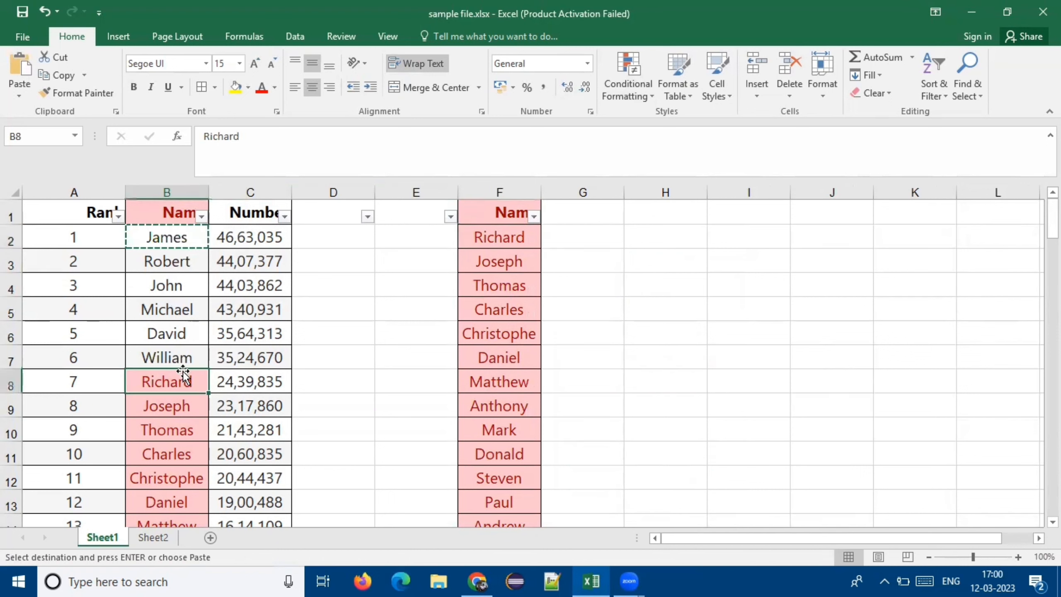
# Search column F's filter for the unhighlighted name copied from B29, cancelling without applying a filter.
pyautogui.scroll(-8, 179, 358)
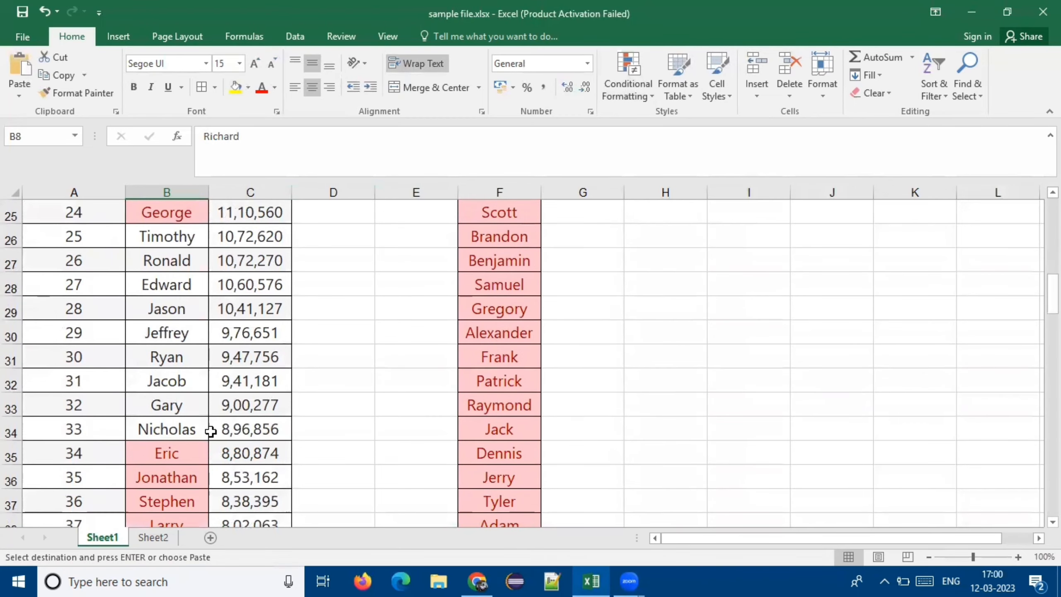
pyautogui.click(167, 308)
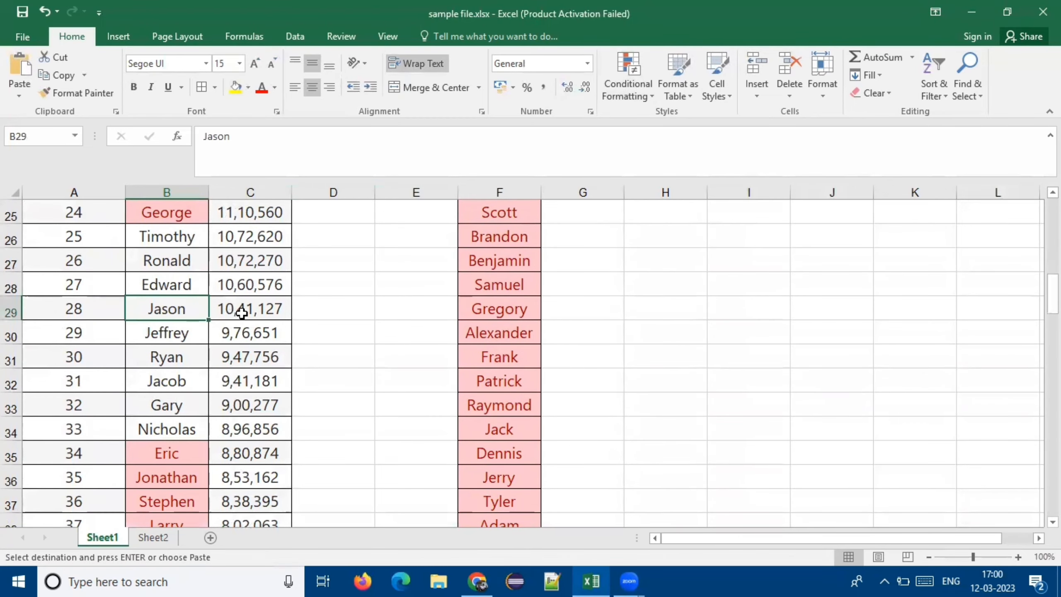
pyautogui.hotkey('ctrl', 'c')
pyautogui.scroll(8, 405, 282)
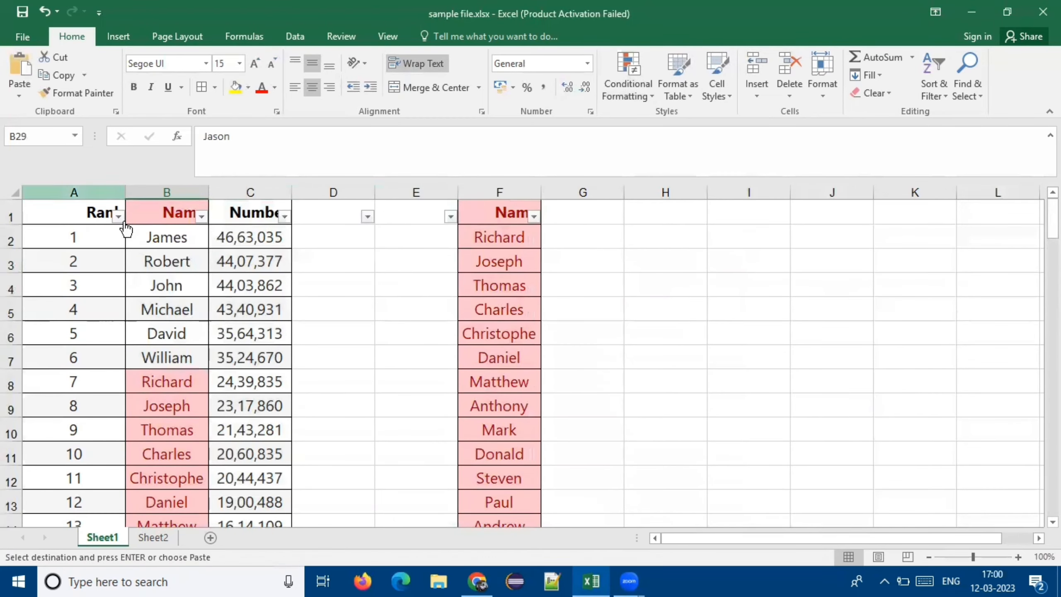
pyautogui.scroll(-6, 235, 271)
pyautogui.scroll(-2, 235, 271)
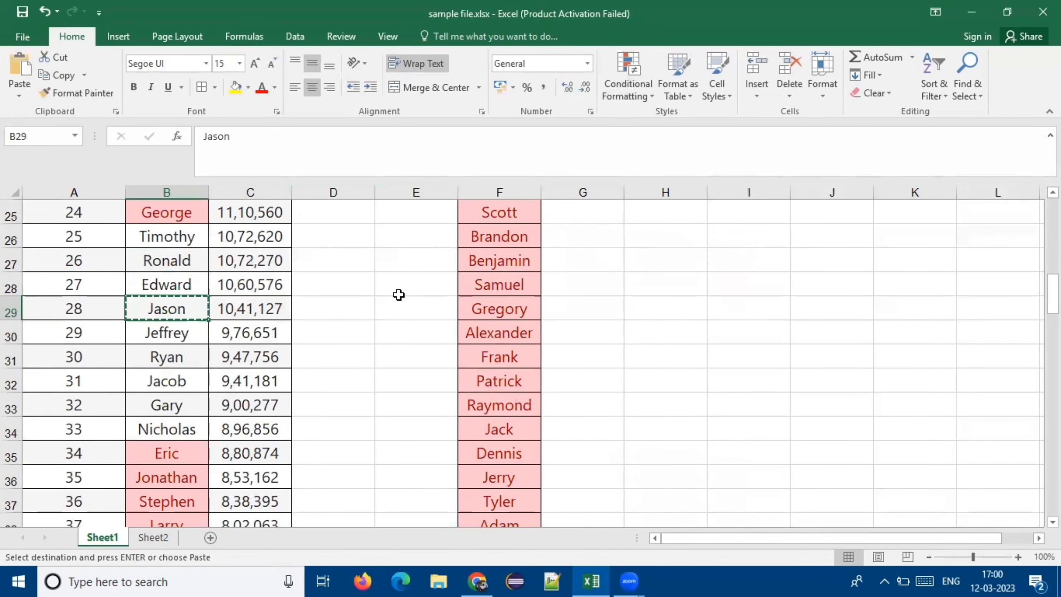
pyautogui.scroll(8, 460, 271)
pyautogui.click(533, 216)
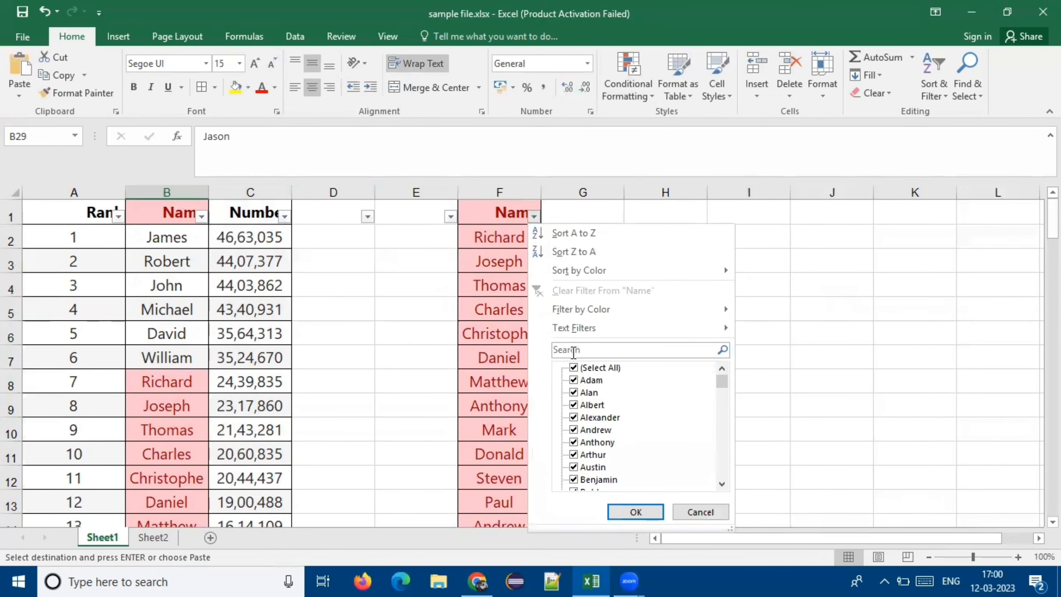
pyautogui.hotkey('ctrl', 'v')
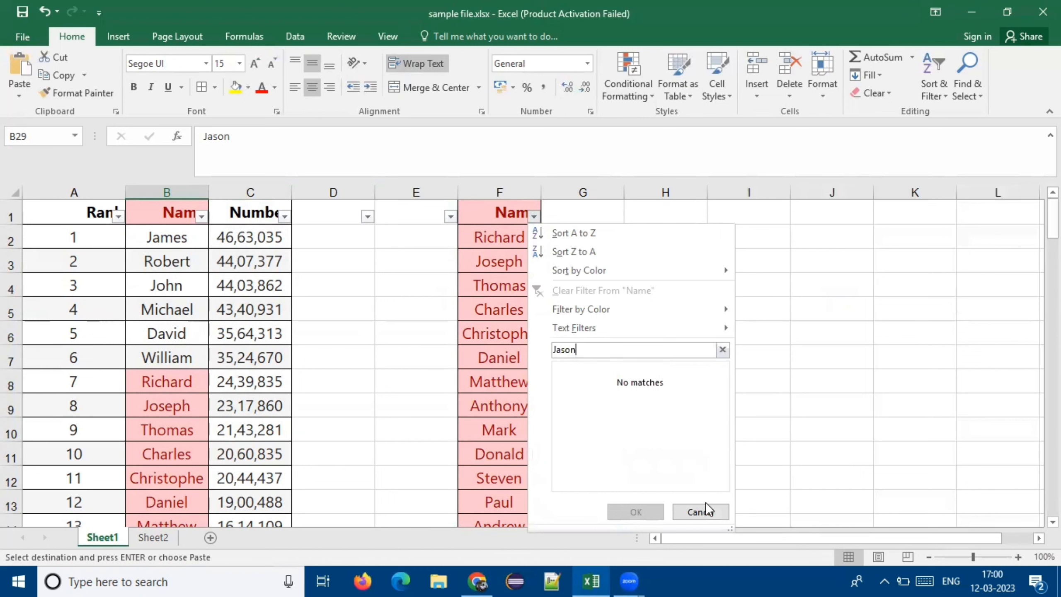
pyautogui.click(701, 512)
# Undo the duplicate-value highlighting on columns B to F and clear the column selection.
pyautogui.click(622, 284)
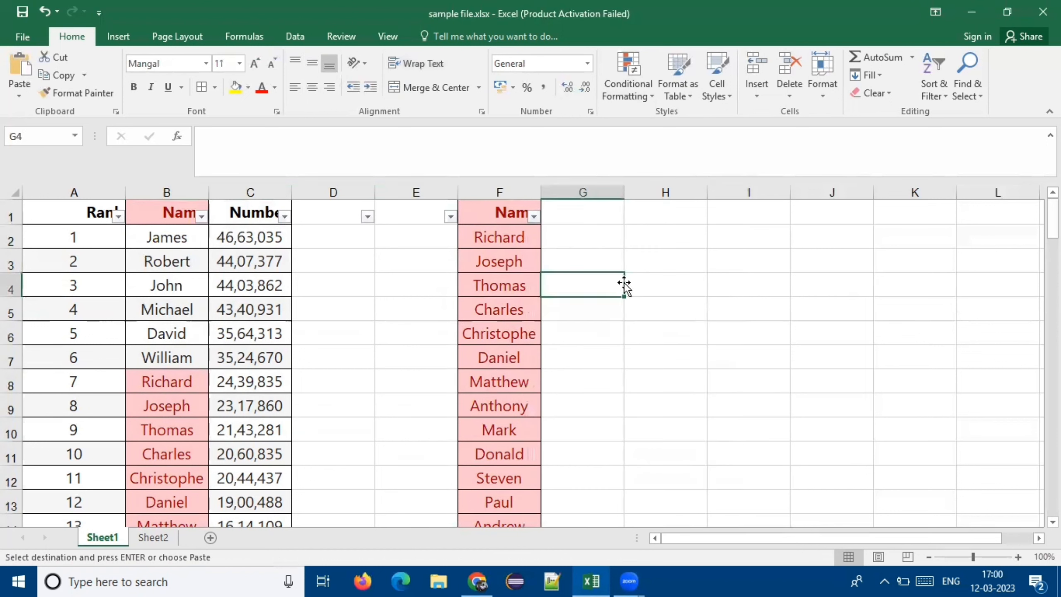
pyautogui.hotkey('ctrl', 'z')
pyautogui.hotkey('ctrl', 'z')
pyautogui.hotkey('ctrl', 'z')
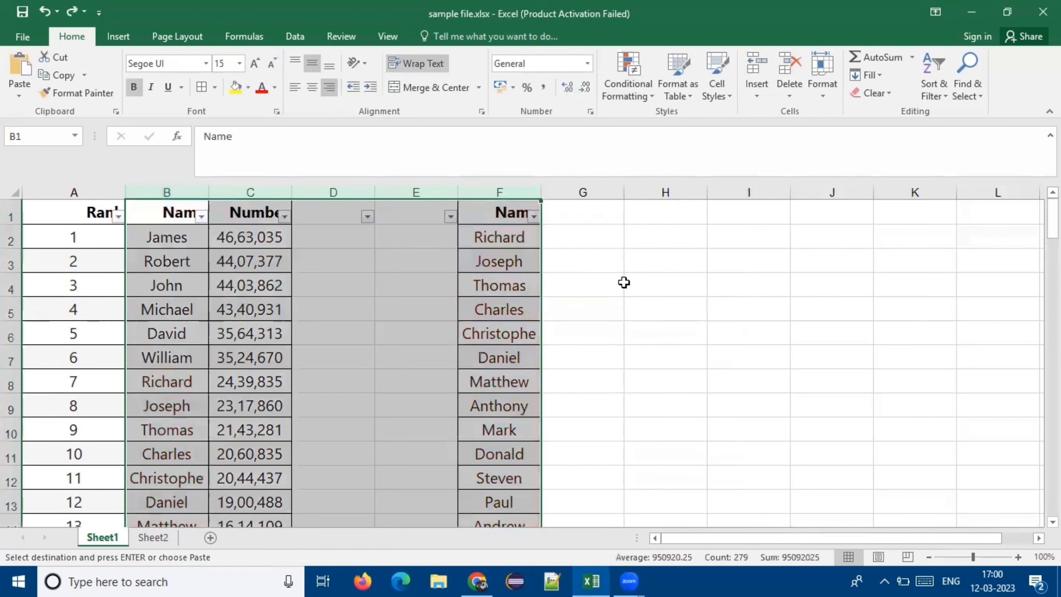
pyautogui.click(429, 258)
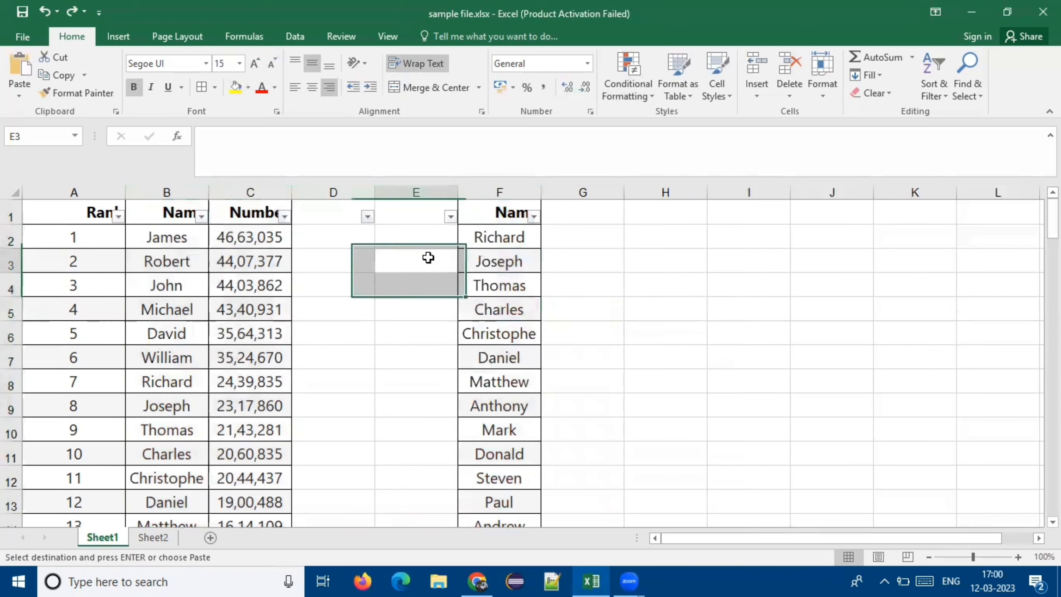
# Examine the two name columns B and F and the separating columns C to E.
pyautogui.click(180, 191)
pyautogui.moveTo(179, 191); pyautogui.dragTo(464, 183)
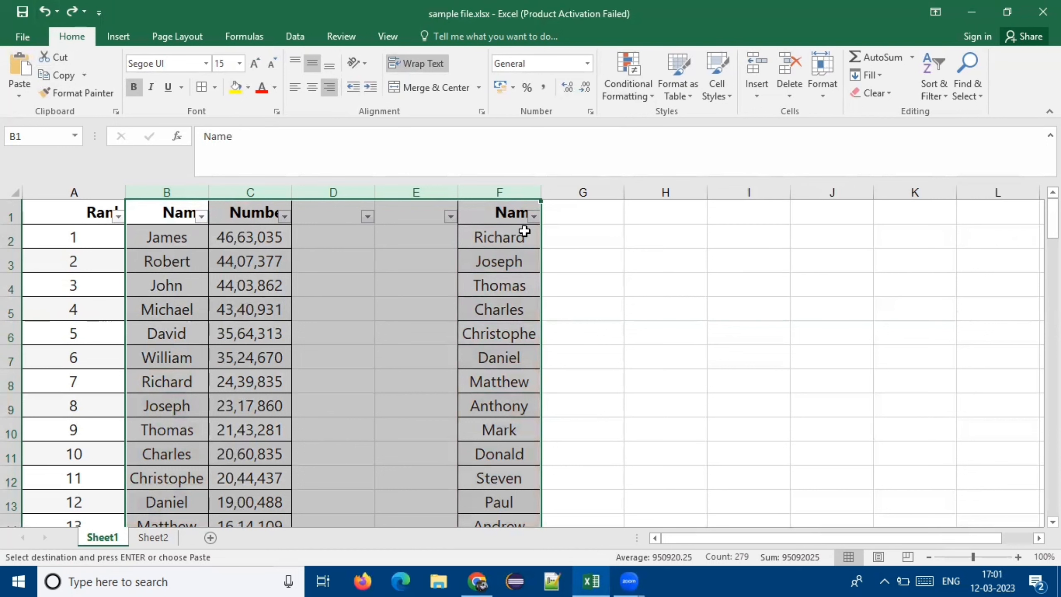
pyautogui.click(401, 240)
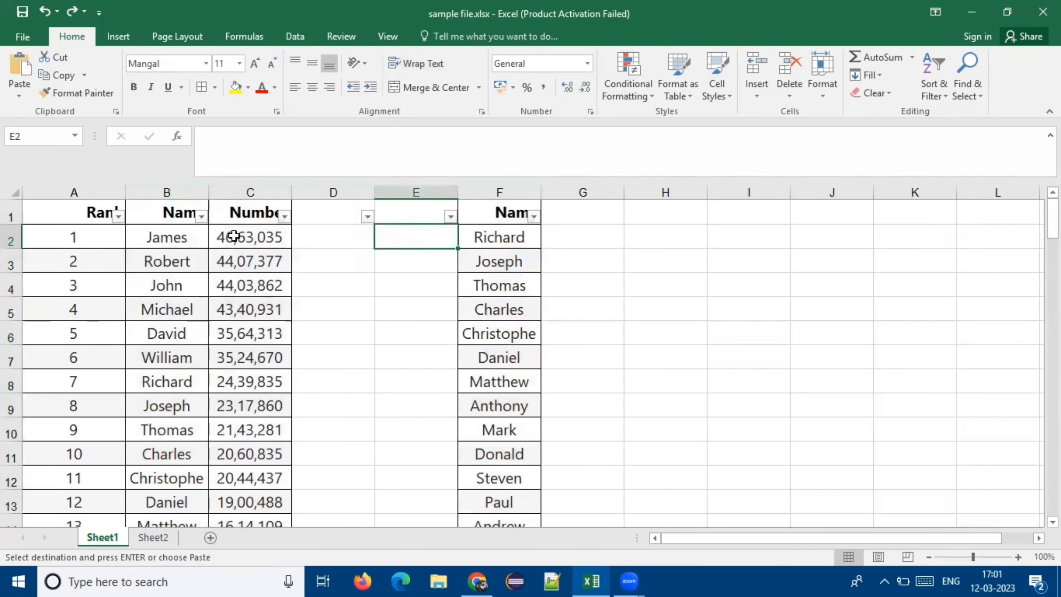
pyautogui.click(593, 237)
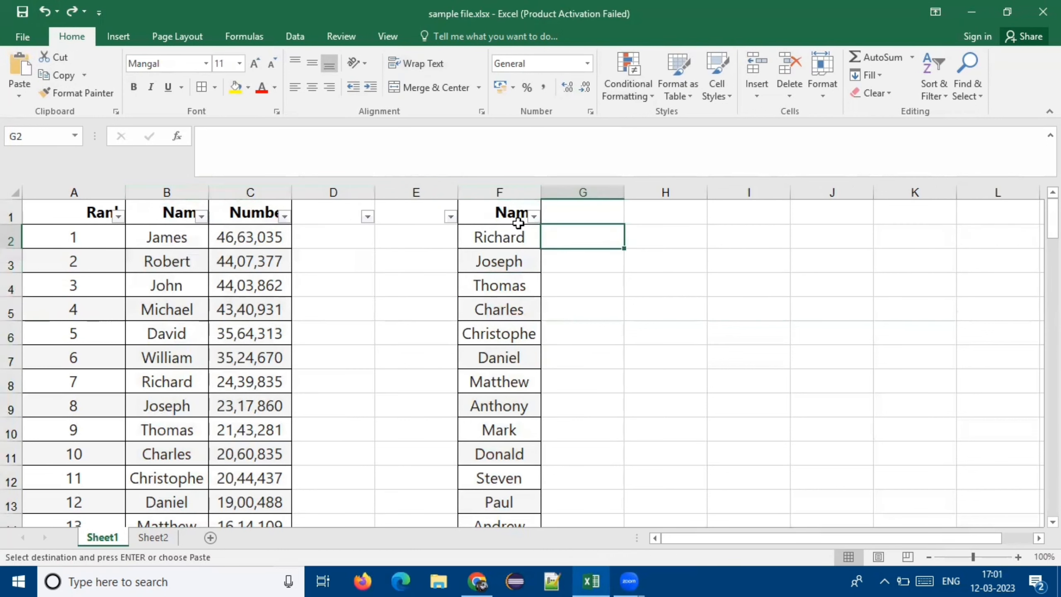
pyautogui.moveTo(279, 193); pyautogui.dragTo(416, 193)
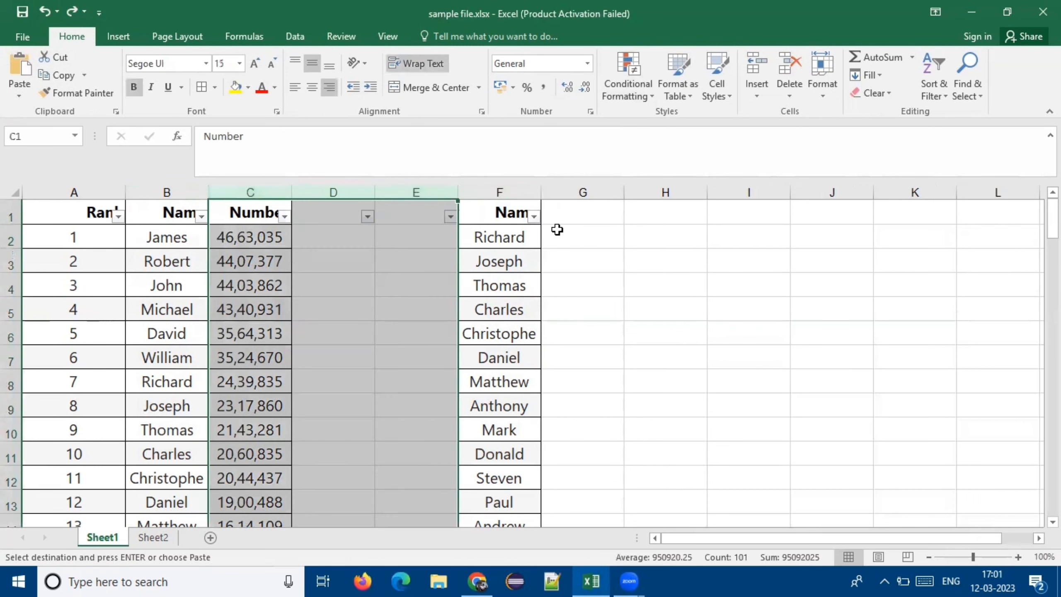
pyautogui.click(564, 258)
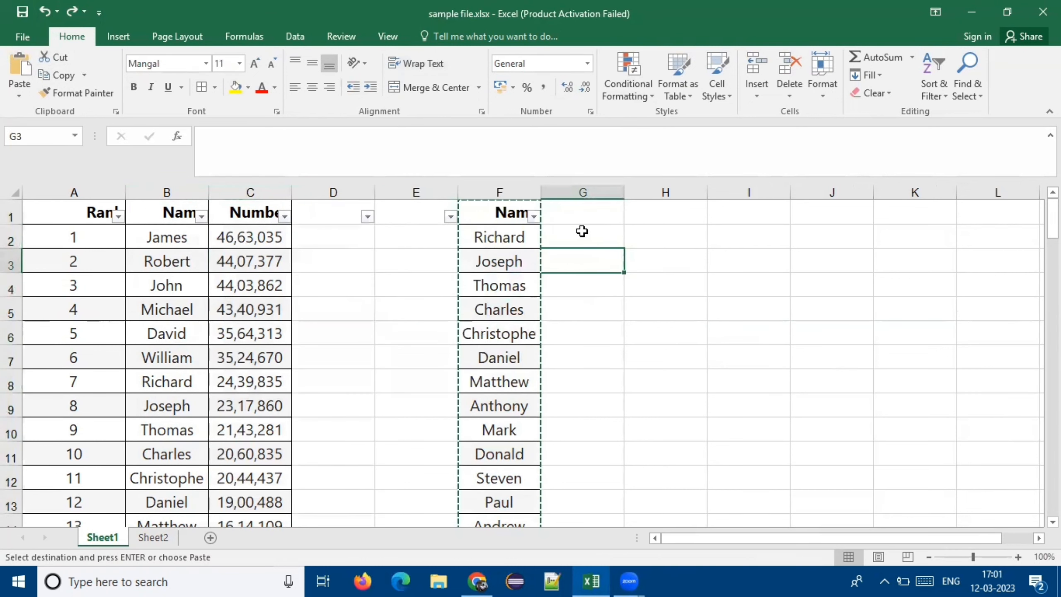
pyautogui.click(166, 192)
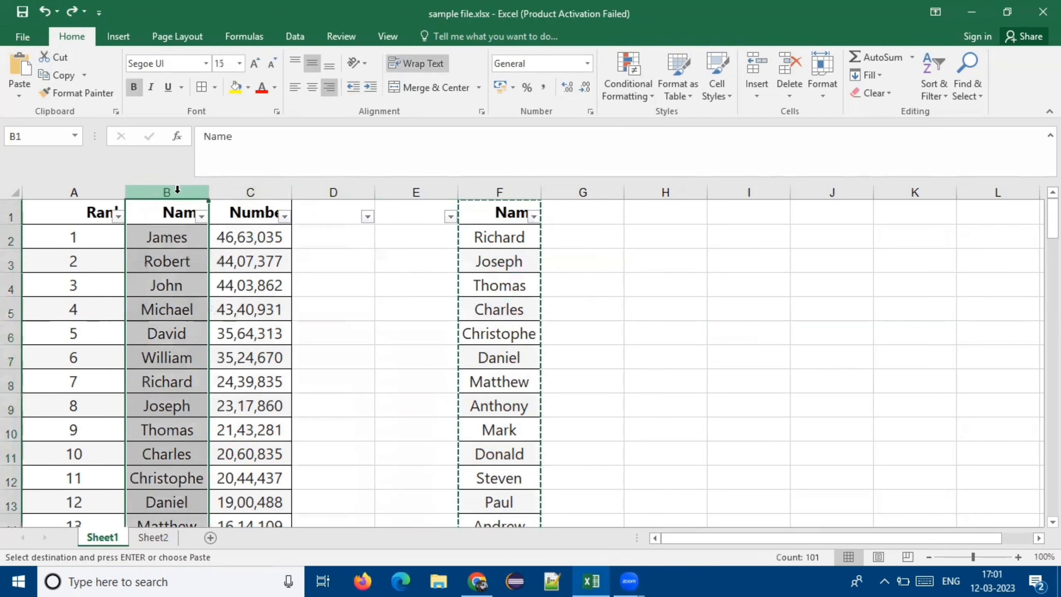
pyautogui.click(491, 192)
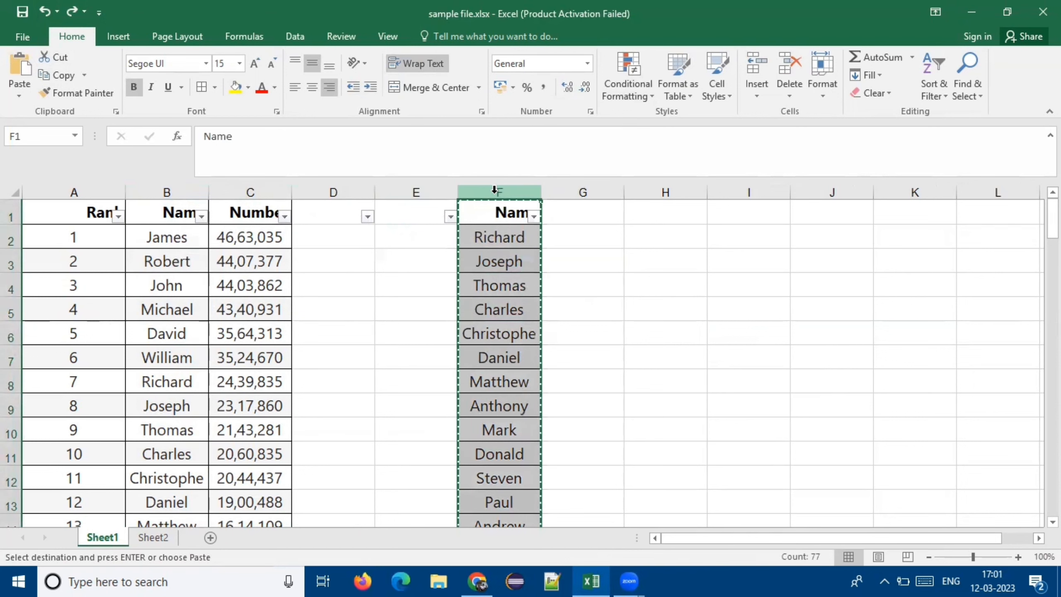
# Try inserting the copied name column F before column C so both name lists sit side by side, and undo the insertion.
pyautogui.click(240, 189)
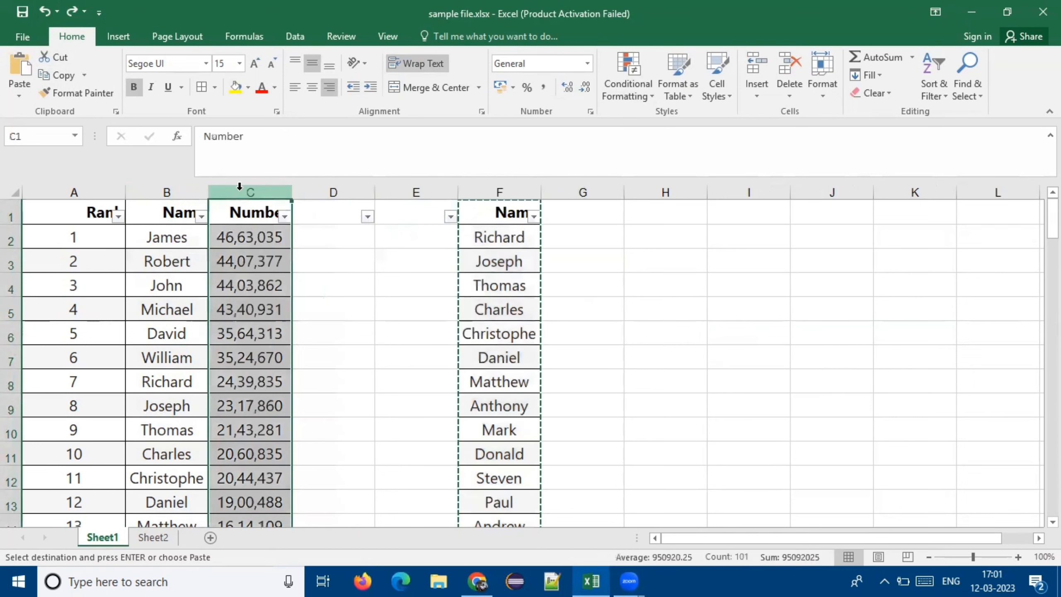
pyautogui.rightClick(241, 191)
pyautogui.click(271, 290)
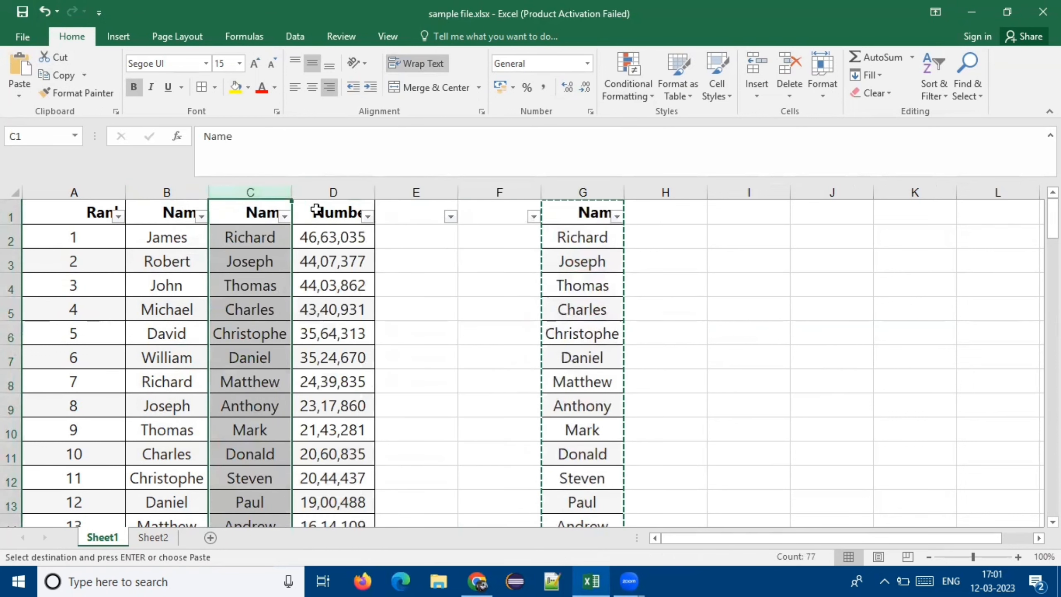
pyautogui.click(439, 237)
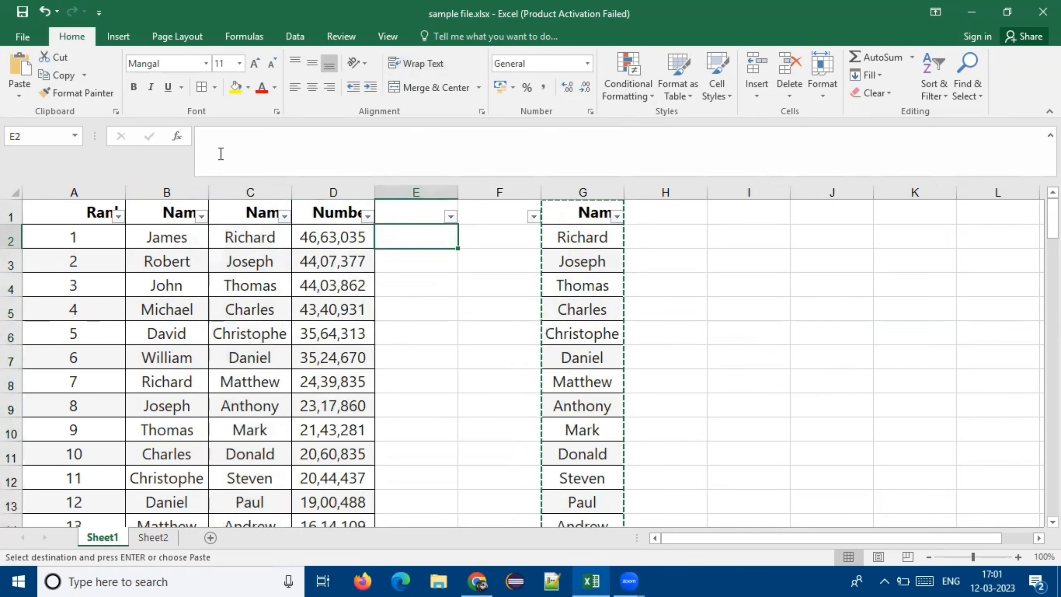
pyautogui.moveTo(243, 189); pyautogui.dragTo(195, 191)
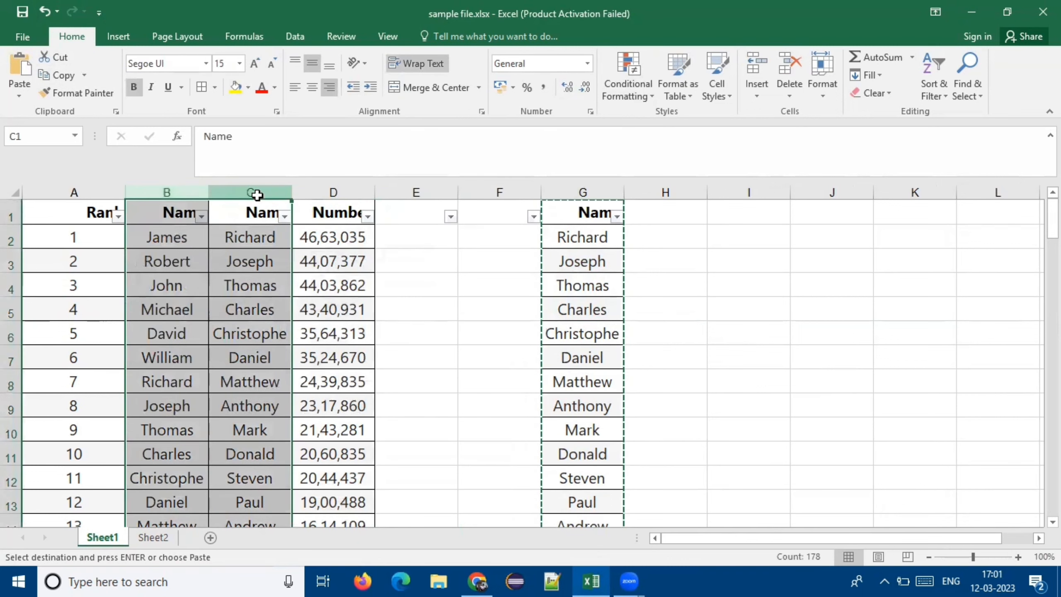
pyautogui.click(253, 192)
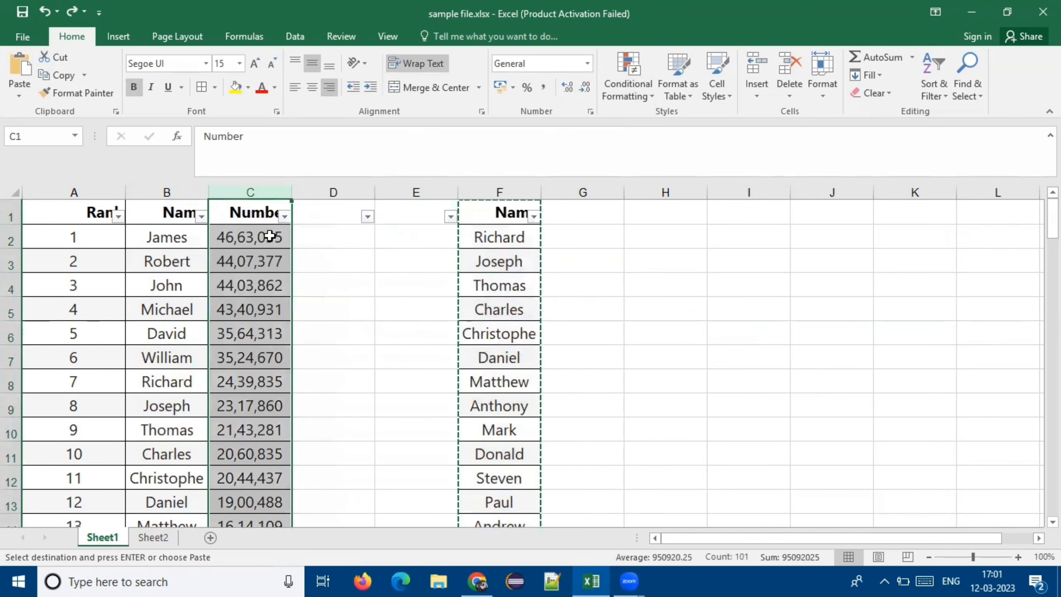
pyautogui.click(273, 237)
pyautogui.click(263, 214)
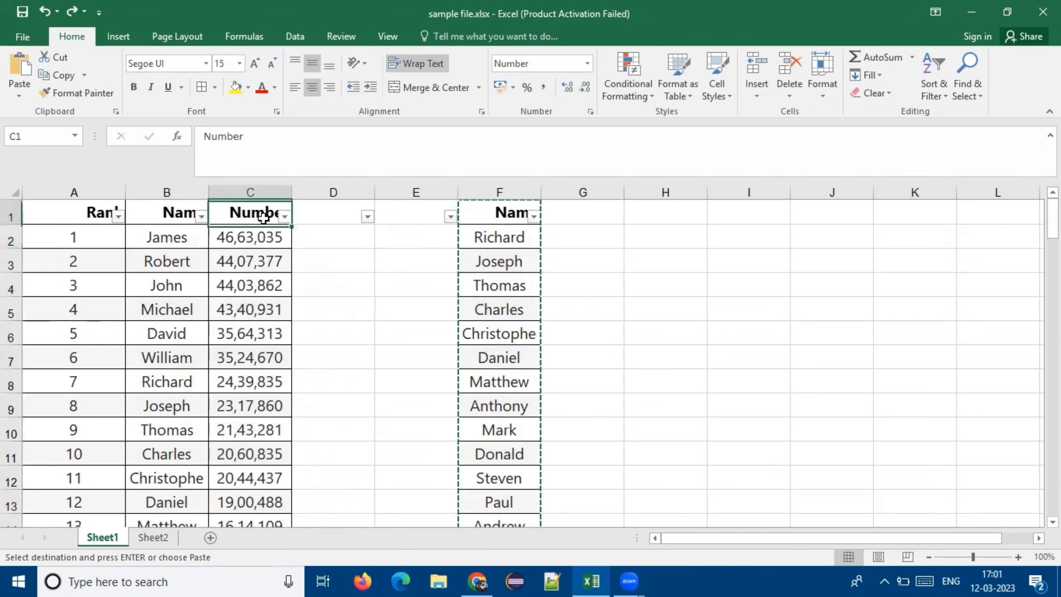
pyautogui.click(279, 237)
pyautogui.click(399, 234)
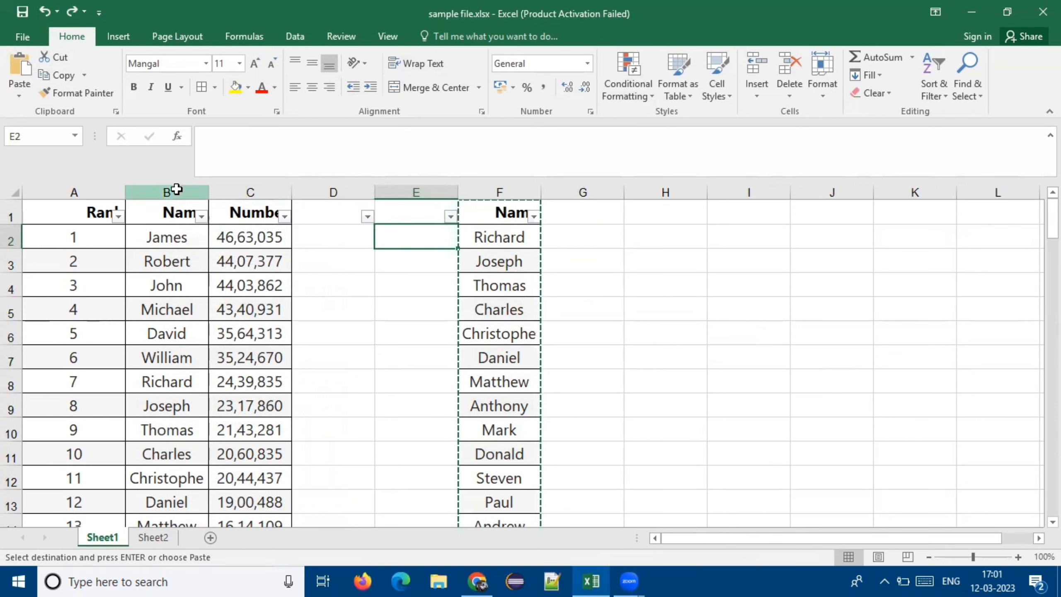
# Highlight the unique values in columns B to F with Light Red Fill with Dark Red Text.
pyautogui.moveTo(172, 191); pyautogui.dragTo(486, 189)
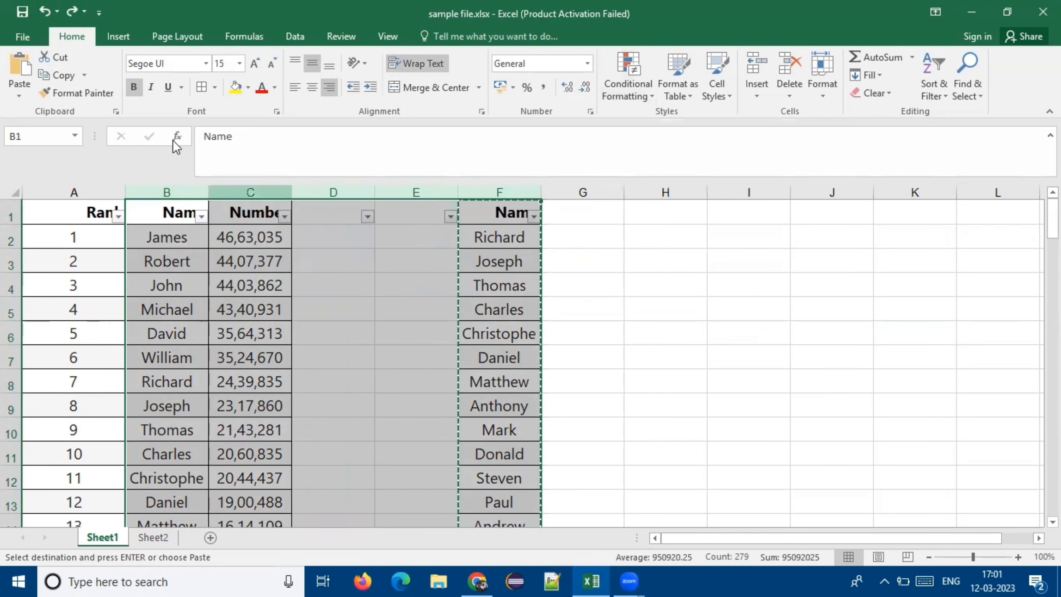
pyautogui.click(629, 84)
pyautogui.moveTo(711, 123)
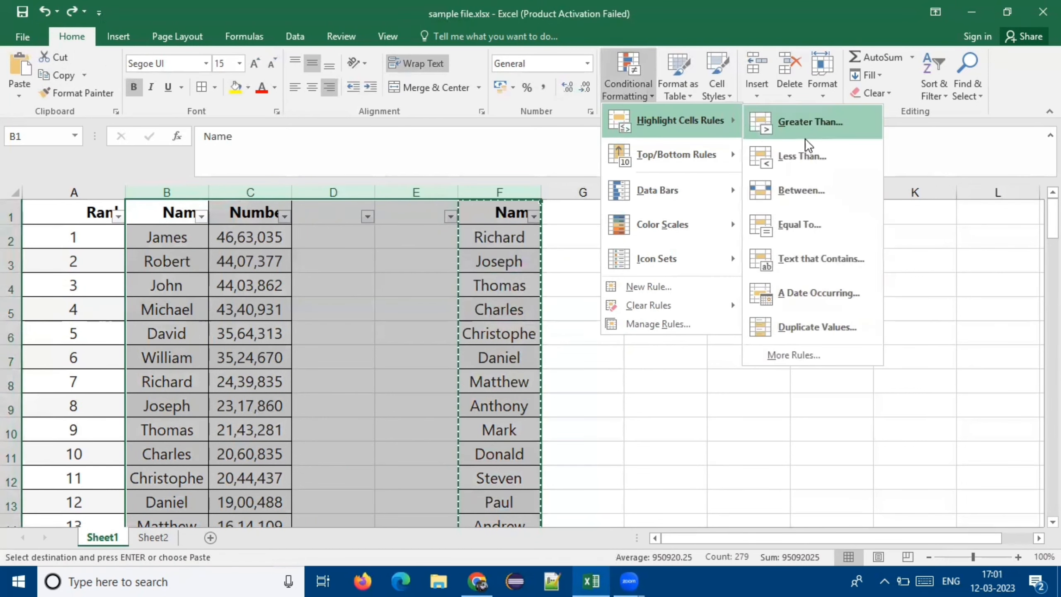
pyautogui.click(810, 329)
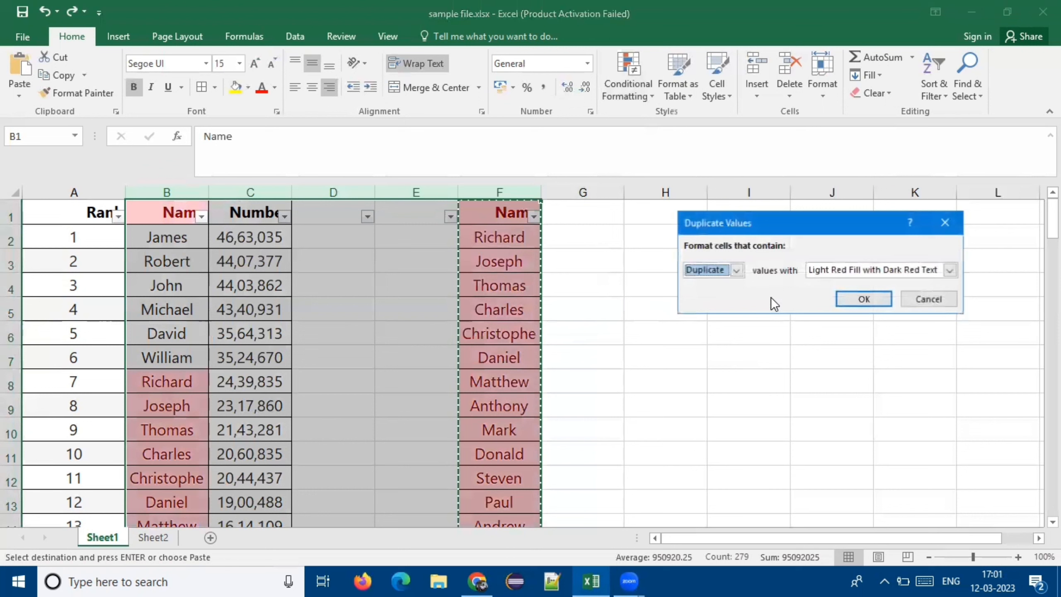
pyautogui.click(738, 269)
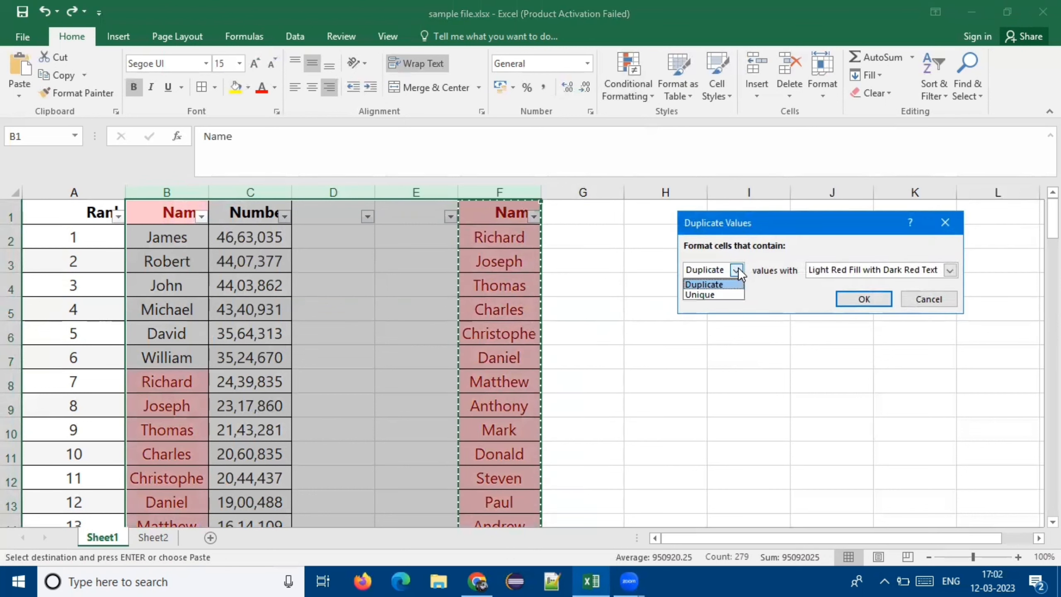
pyautogui.click(702, 294)
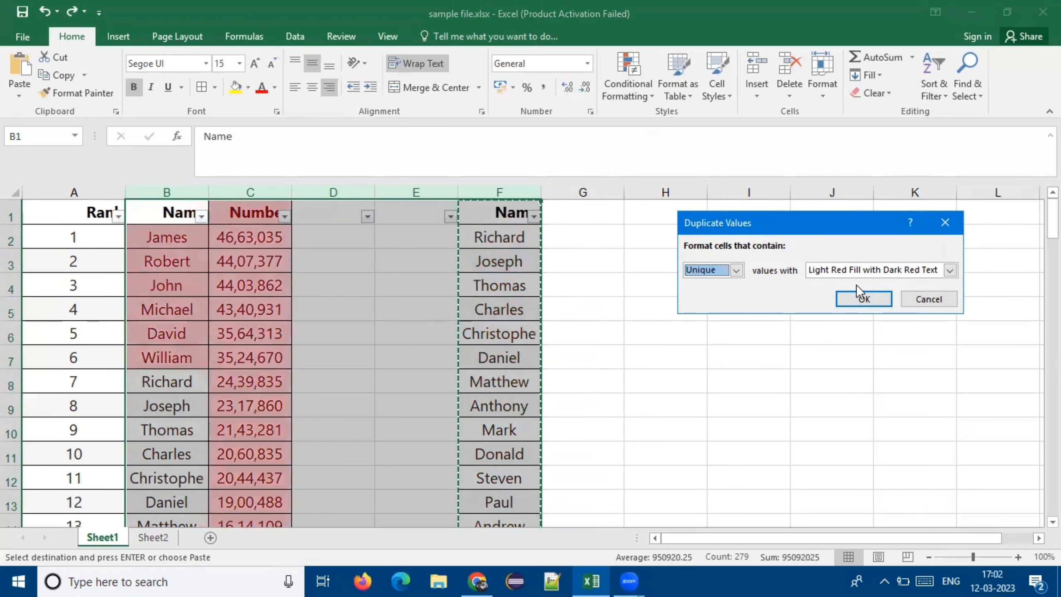
pyautogui.click(864, 300)
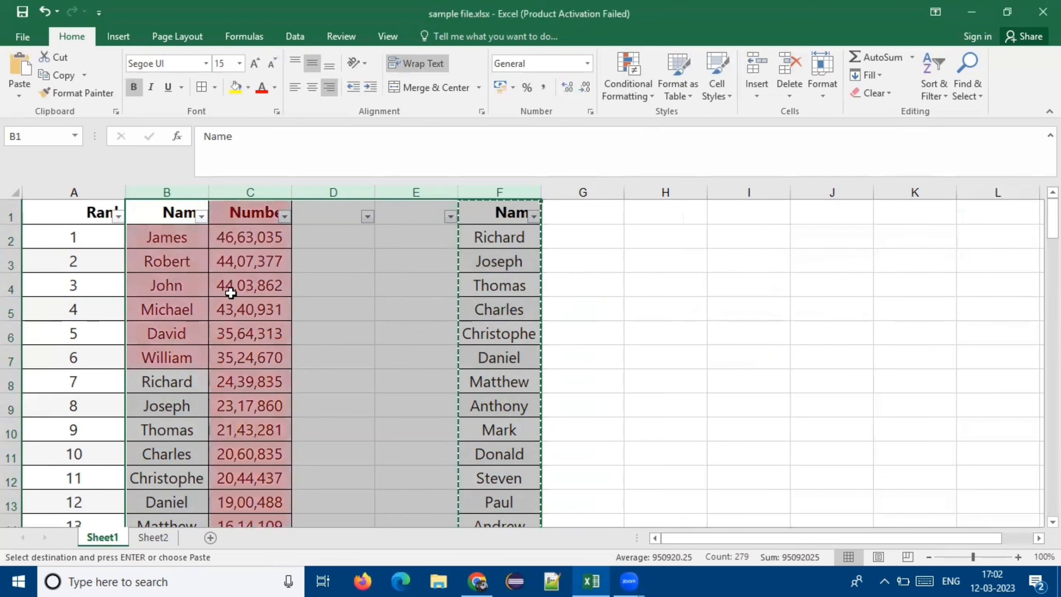
# Examine the unique-value highlighting in the Name and Number columns B and C against the names in column F.
pyautogui.click(177, 239)
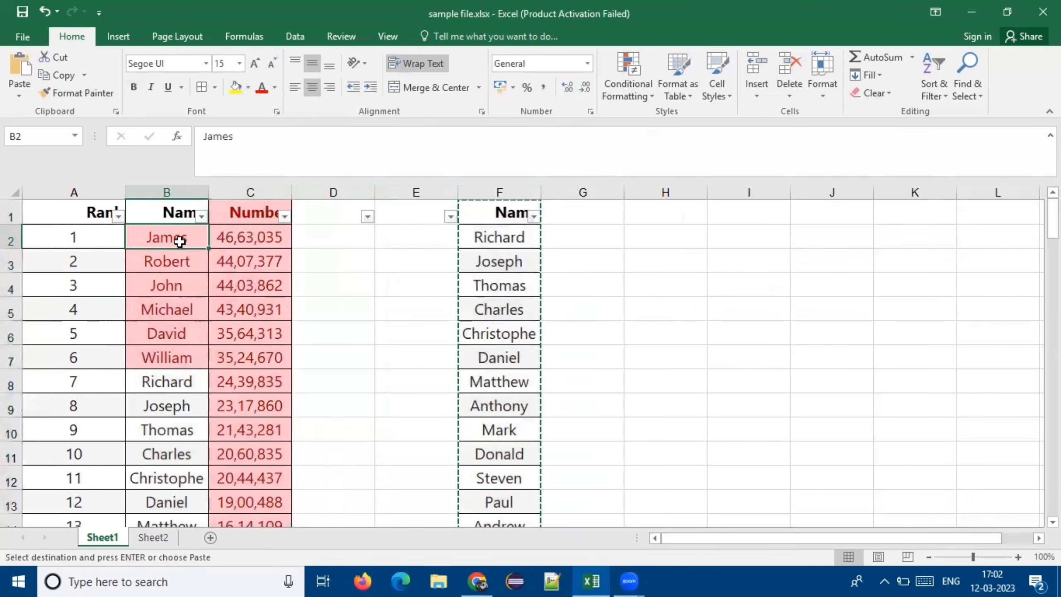
pyautogui.click(248, 238)
pyautogui.click(255, 192)
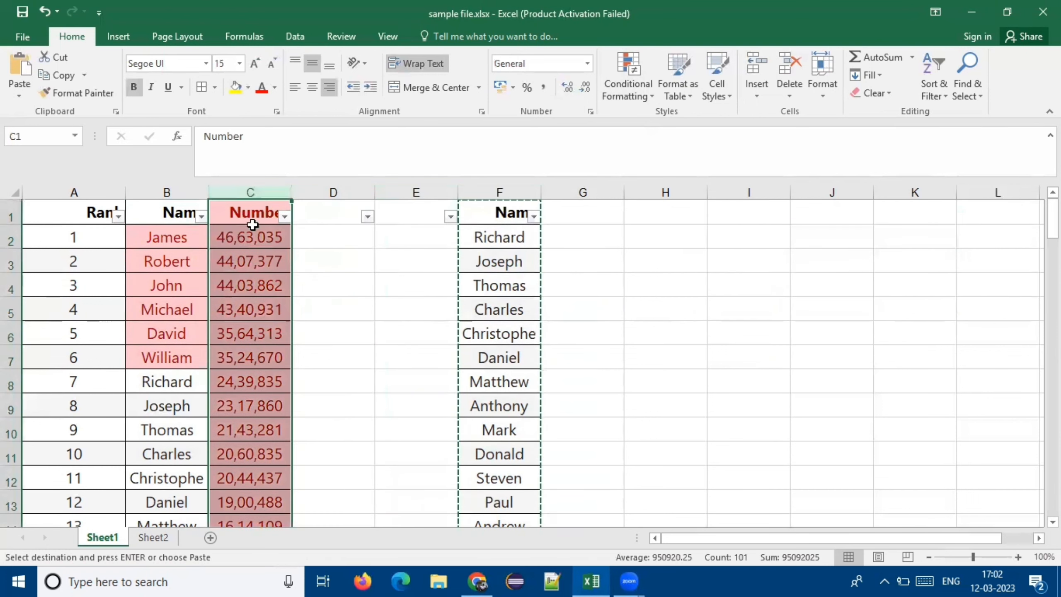
pyautogui.click(249, 237)
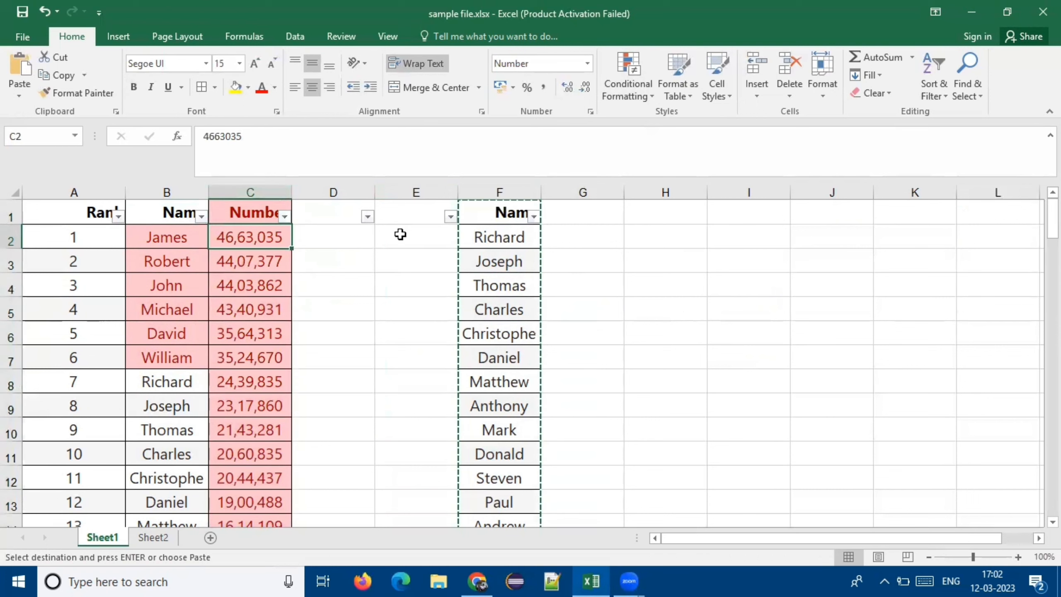
pyautogui.moveTo(498, 192); pyautogui.dragTo(194, 193)
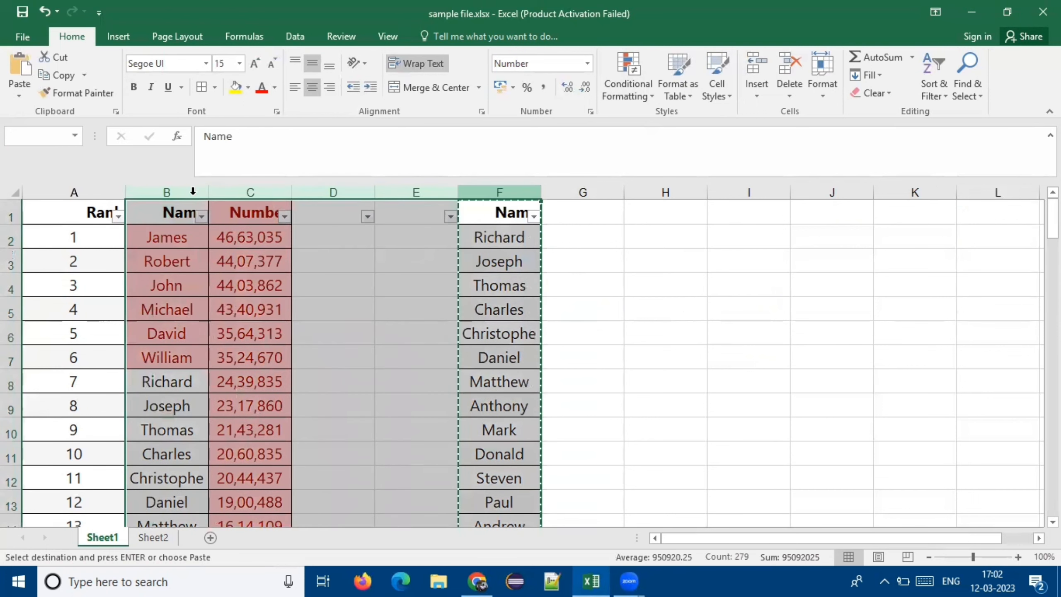
pyautogui.click(346, 246)
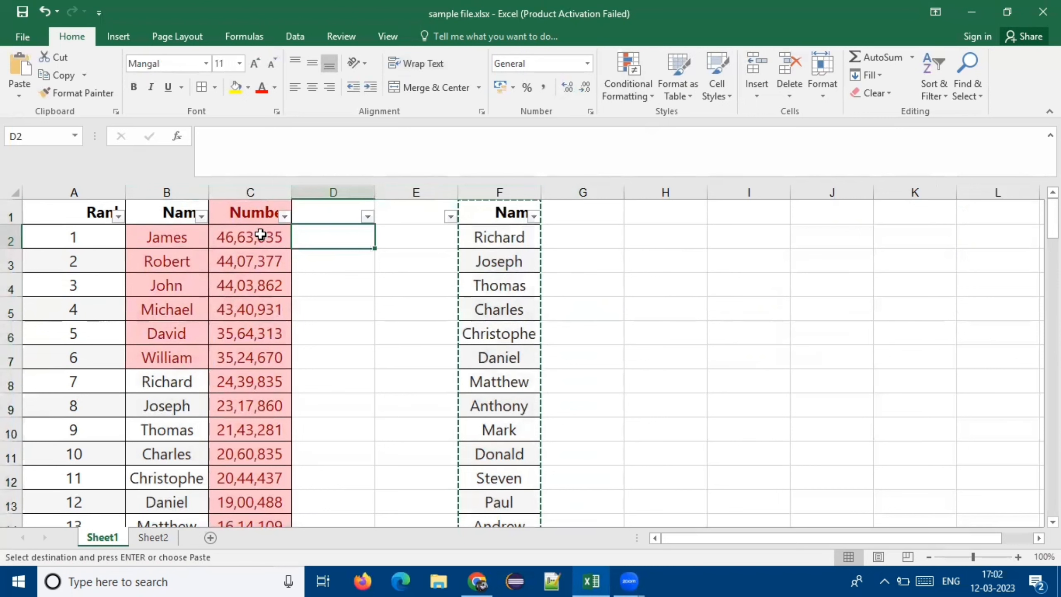
pyautogui.click(262, 233)
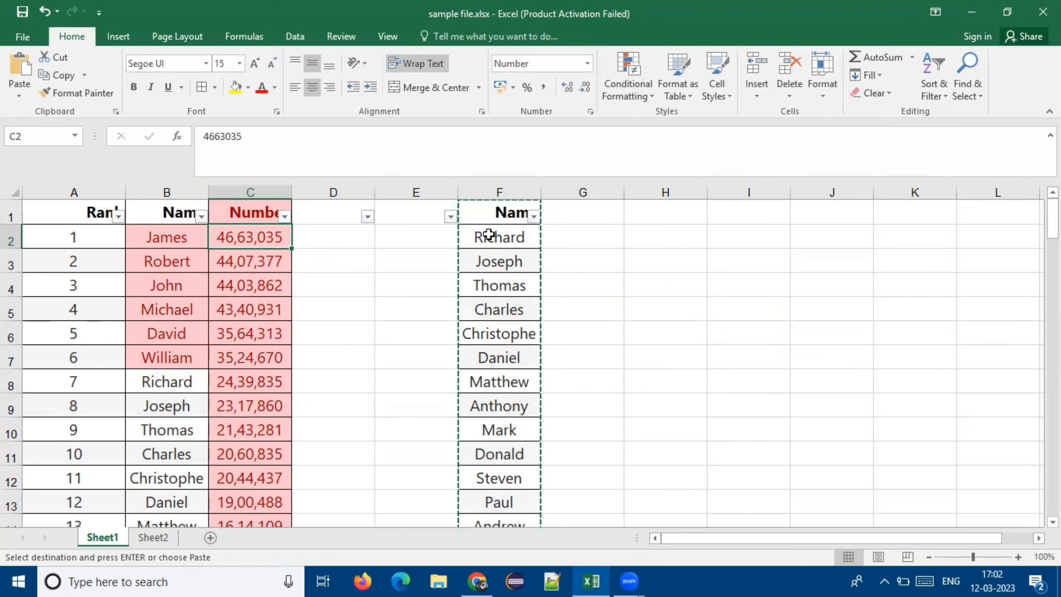
pyautogui.click(253, 264)
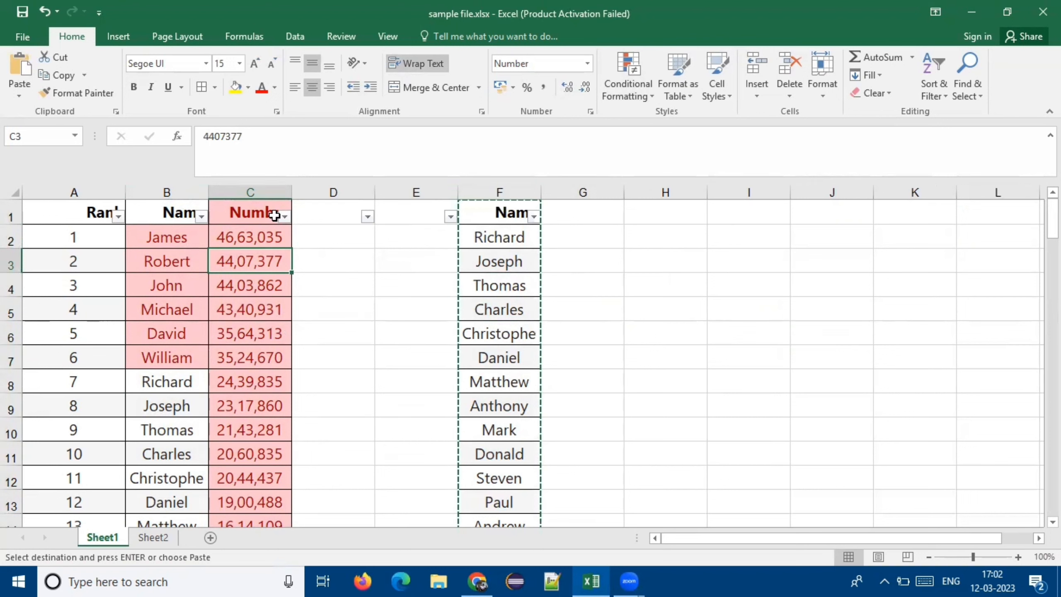
pyautogui.click(257, 191)
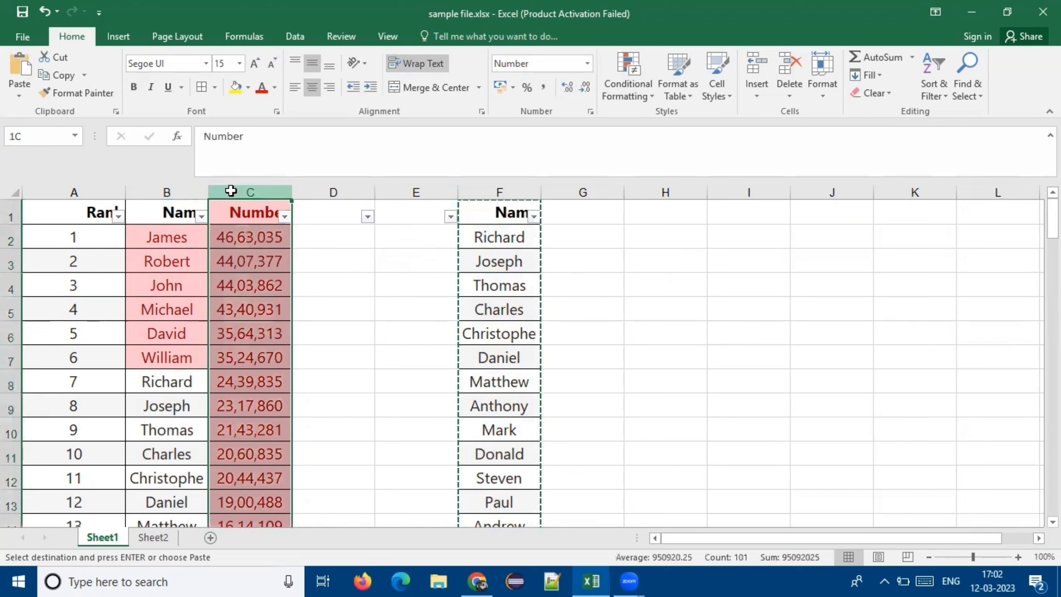
# Undo the unique-value highlighting on columns B to F and clear the column selection.
pyautogui.click(353, 253)
pyautogui.hotkey('ctrl', 'z')
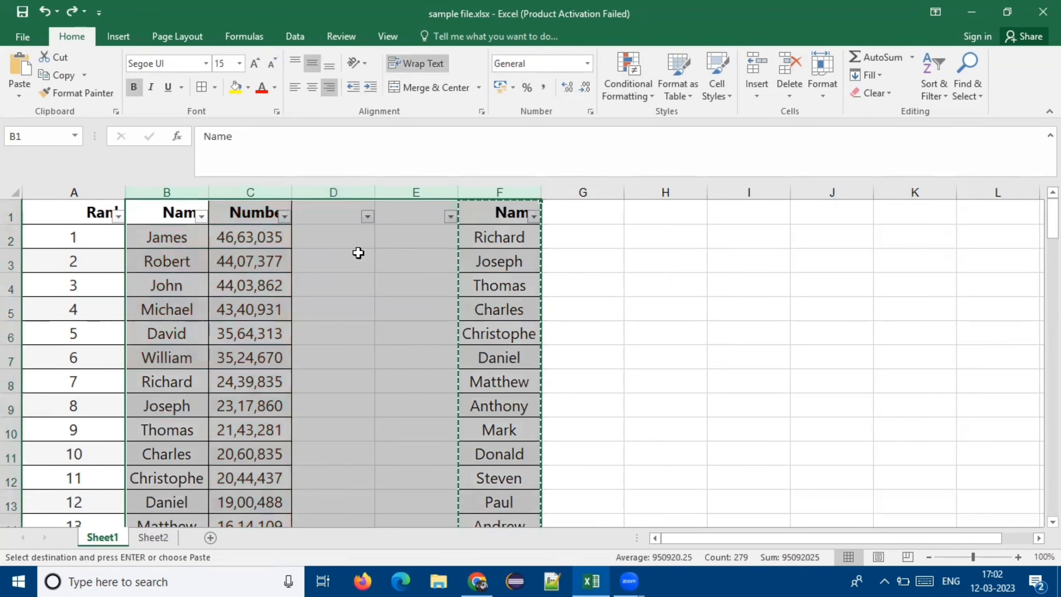
pyautogui.click(397, 236)
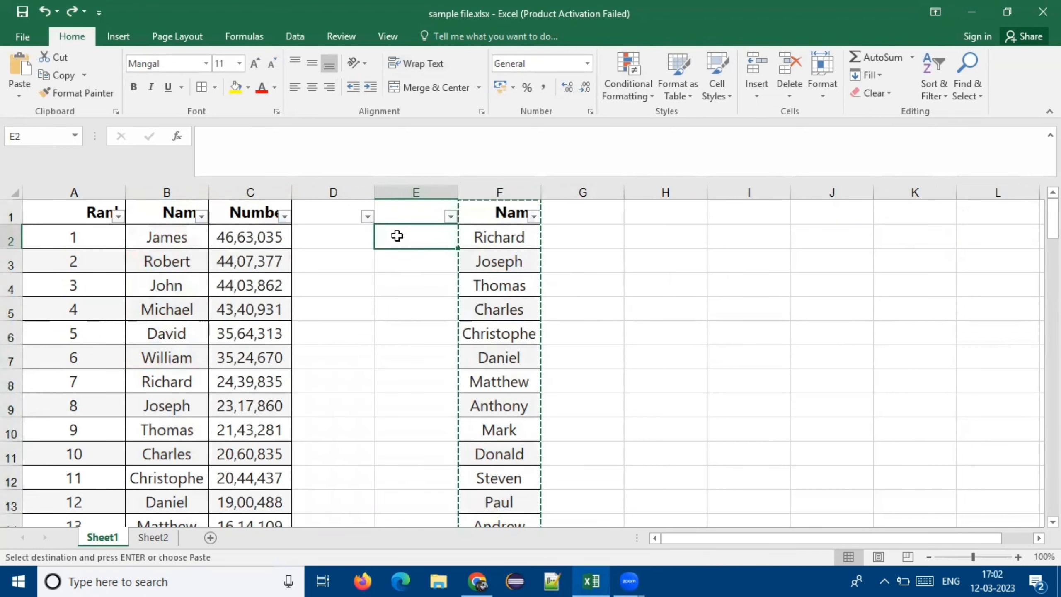
# Review the name lists in columns F and B of Sheet1 and the Name column on Sheet2, and return to Sheet1.
pyautogui.click(503, 188)
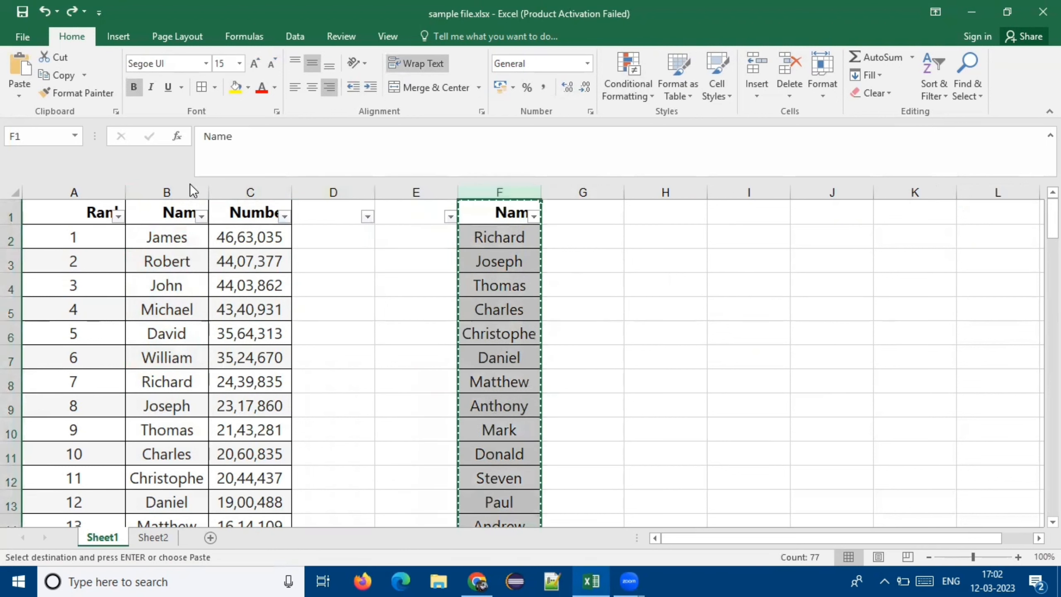
pyautogui.click(196, 190)
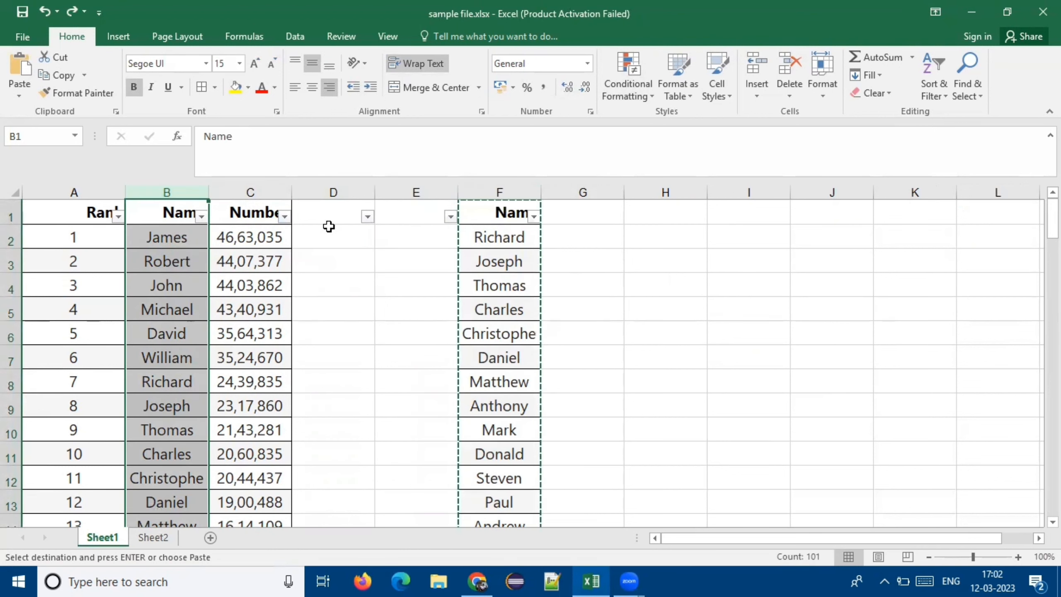
pyautogui.click(147, 539)
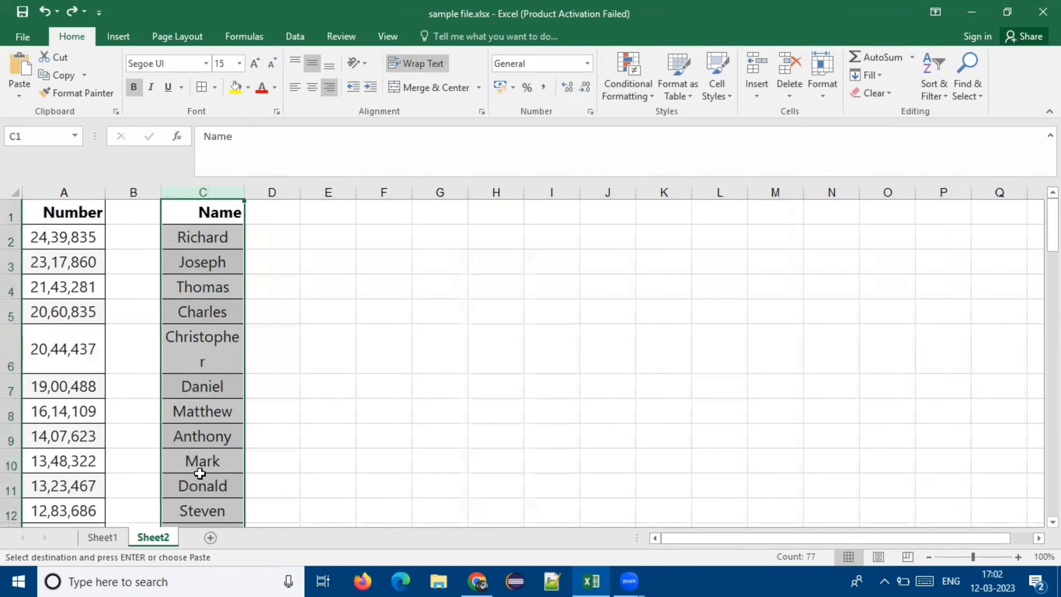
pyautogui.click(112, 538)
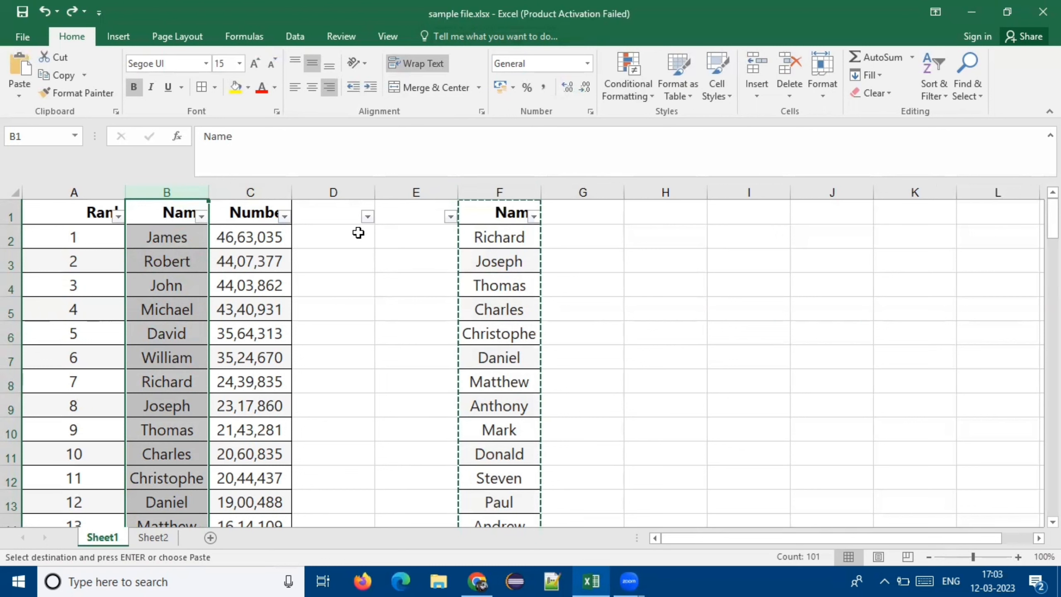
# Delete the name column F from Sheet1.
pyautogui.click(524, 194)
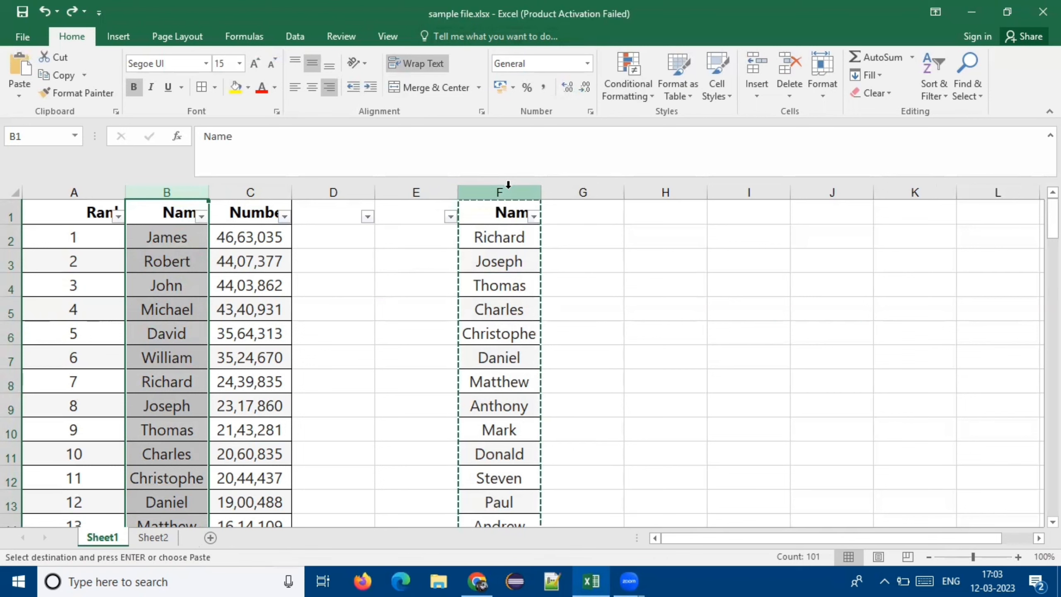
pyautogui.rightClick(524, 194)
pyautogui.click(556, 318)
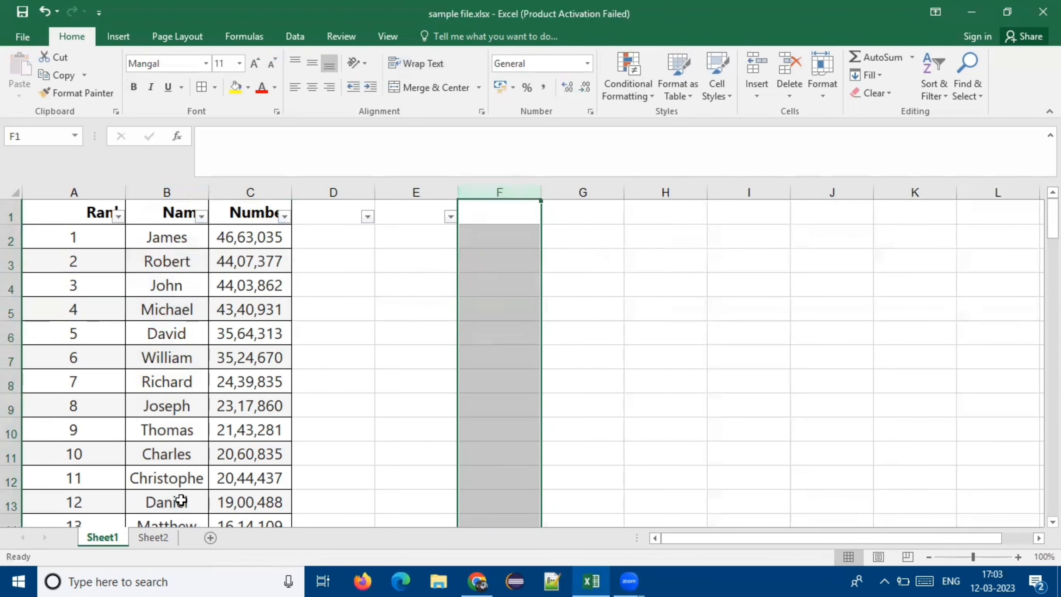
# Check the Name column C on Sheet2 against the Name column B on Sheet1.
pyautogui.click(153, 543)
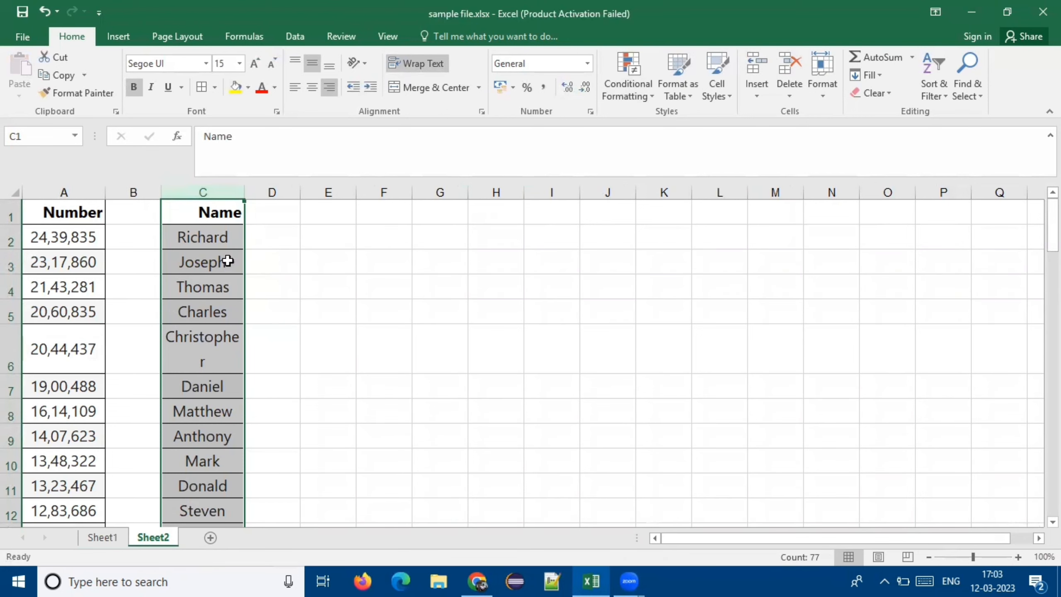
pyautogui.click(98, 539)
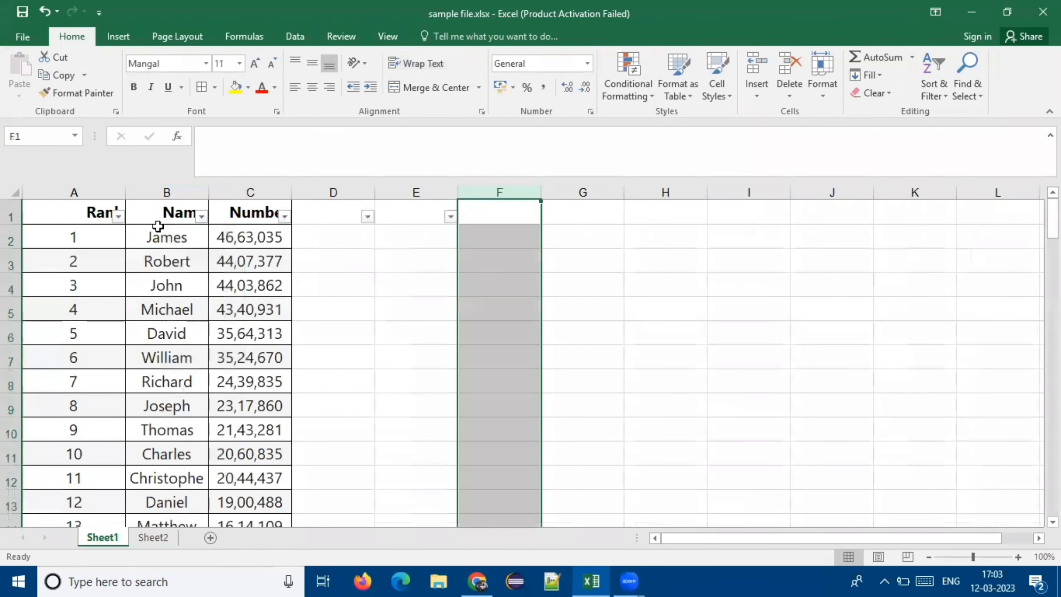
pyautogui.click(169, 191)
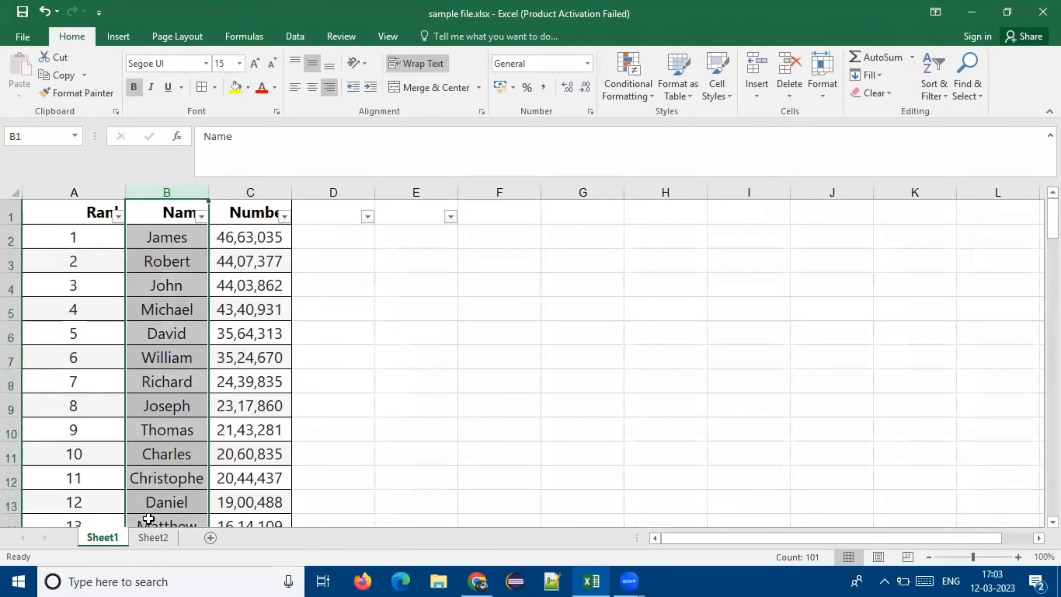
pyautogui.click(152, 537)
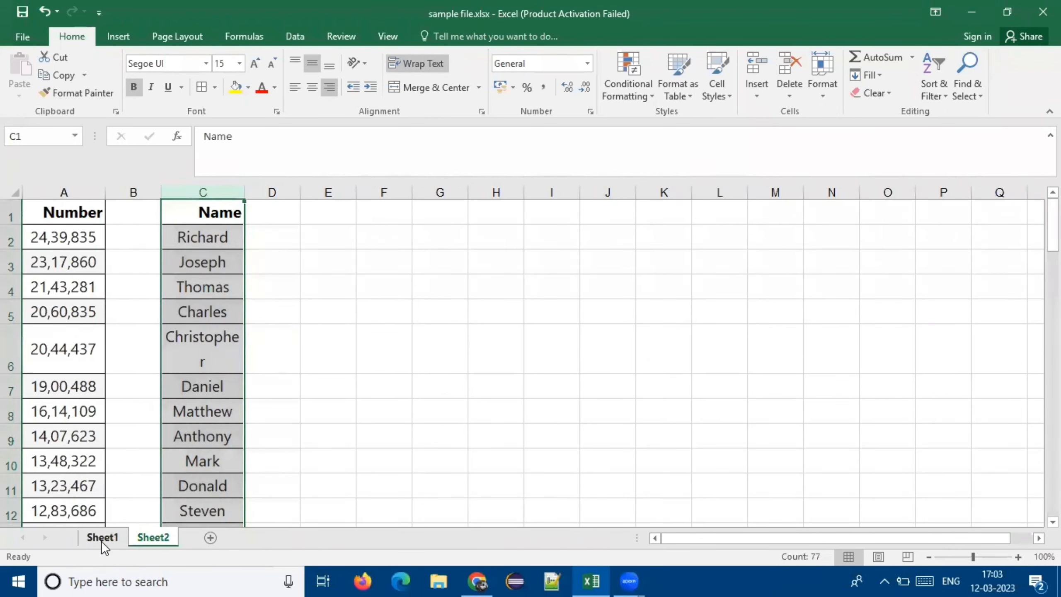
pyautogui.click(102, 539)
# Start a VLOOKUP formula in cell D2 of Sheet1 with B2 as the lookup value.
pyautogui.click(327, 234)
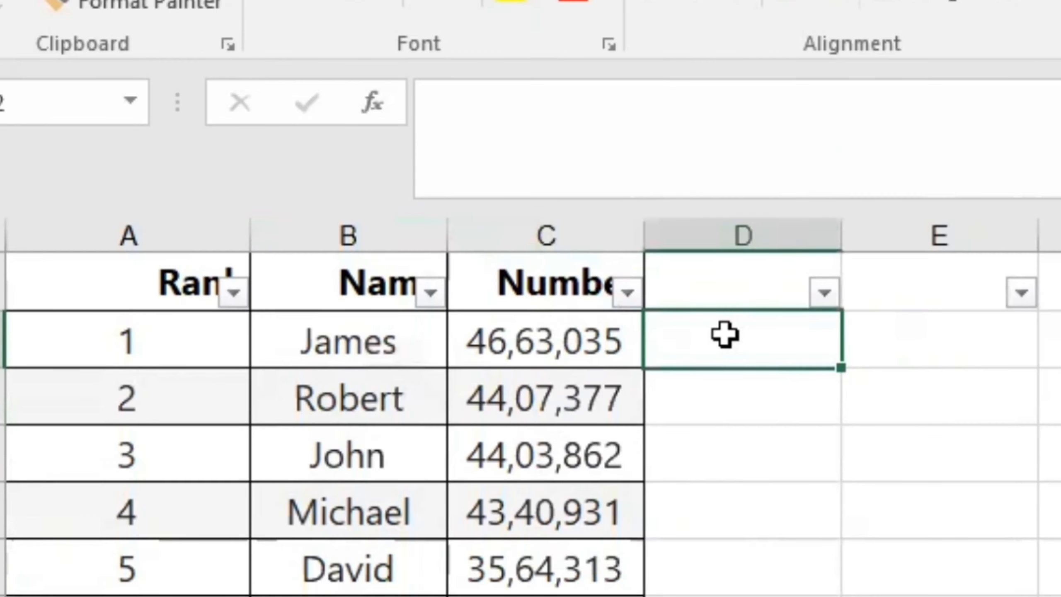
pyautogui.doubleClick(725, 334)
pyautogui.write('=vl')
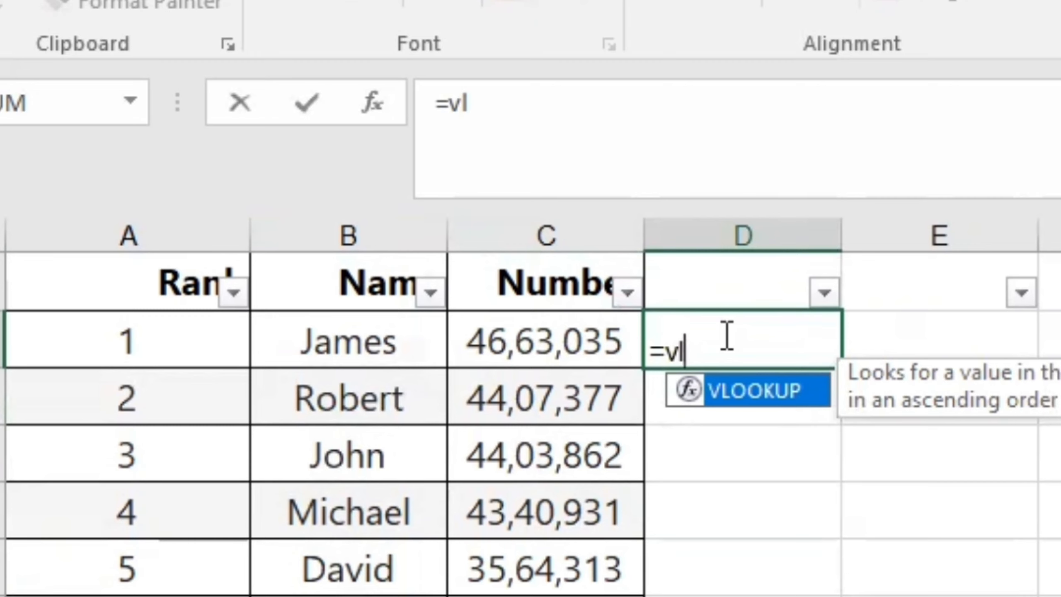
pyautogui.press('Tab')
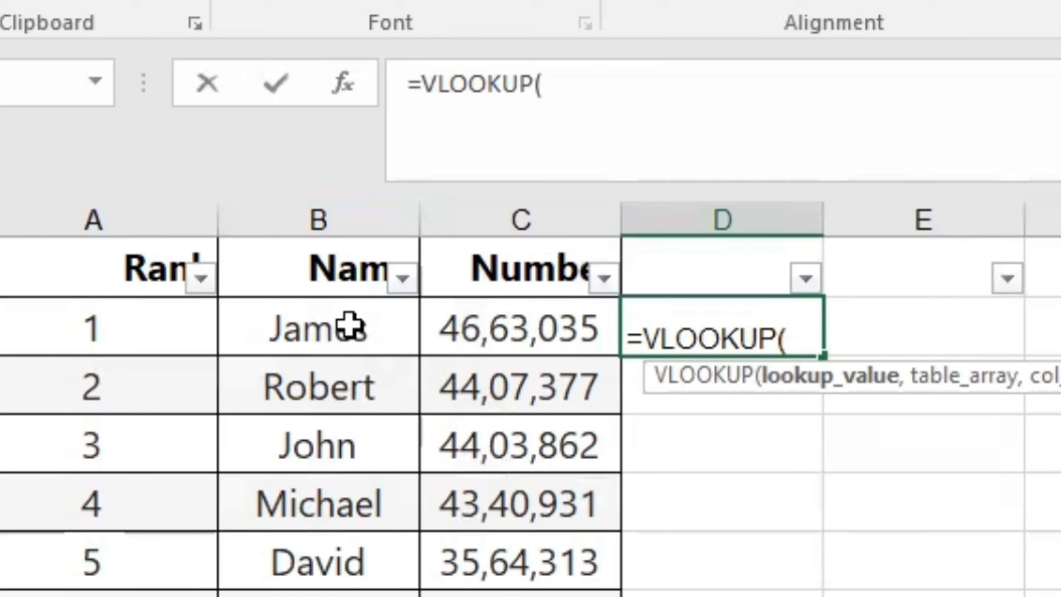
pyautogui.click(350, 326)
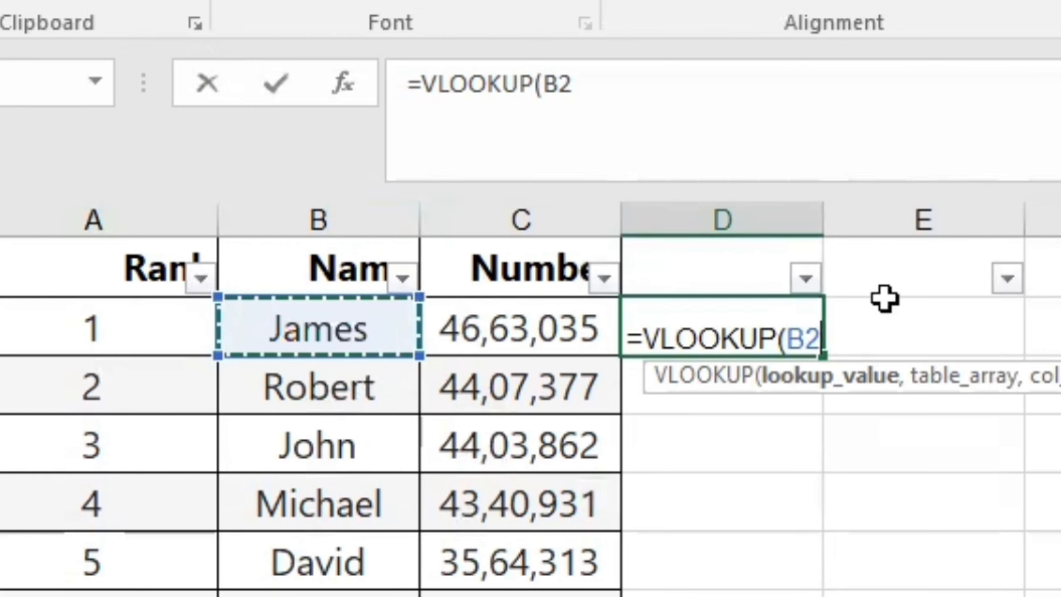
pyautogui.write(',')
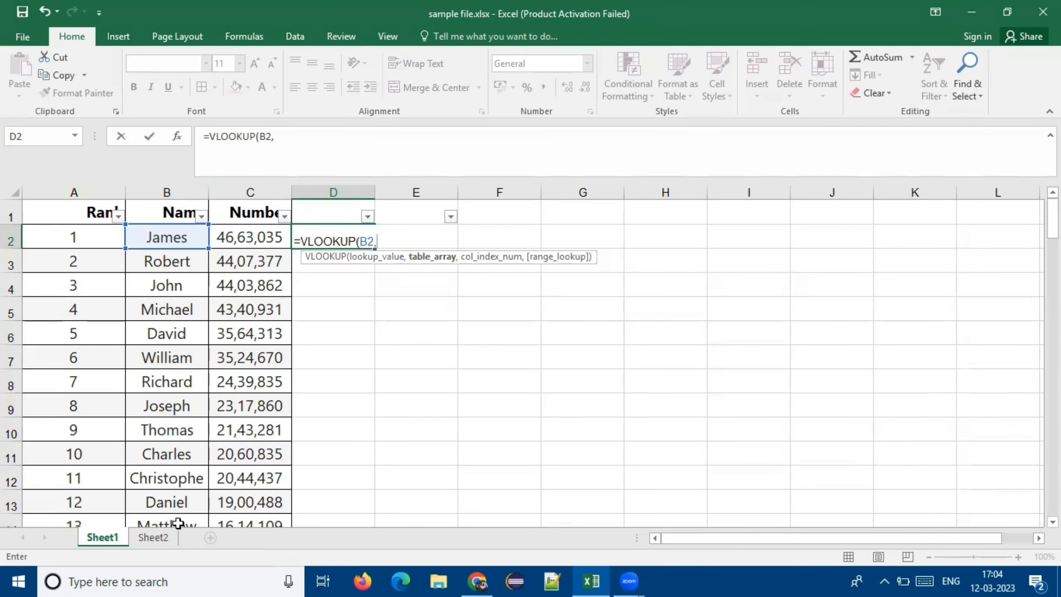
# Set the VLOOKUP table array to the whole Name column C on Sheet2.
pyautogui.click(153, 537)
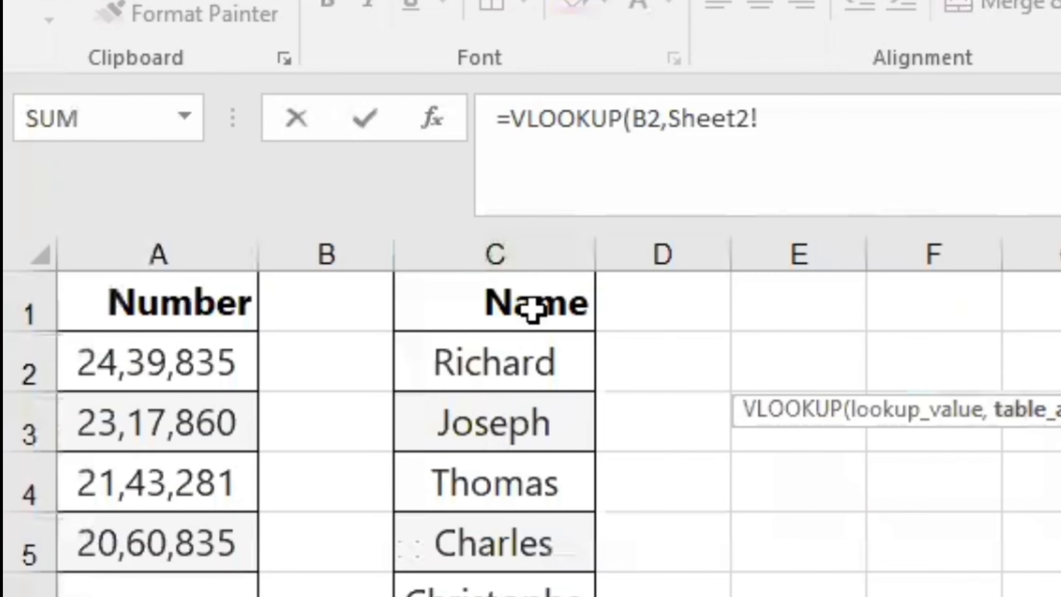
pyautogui.click(488, 236)
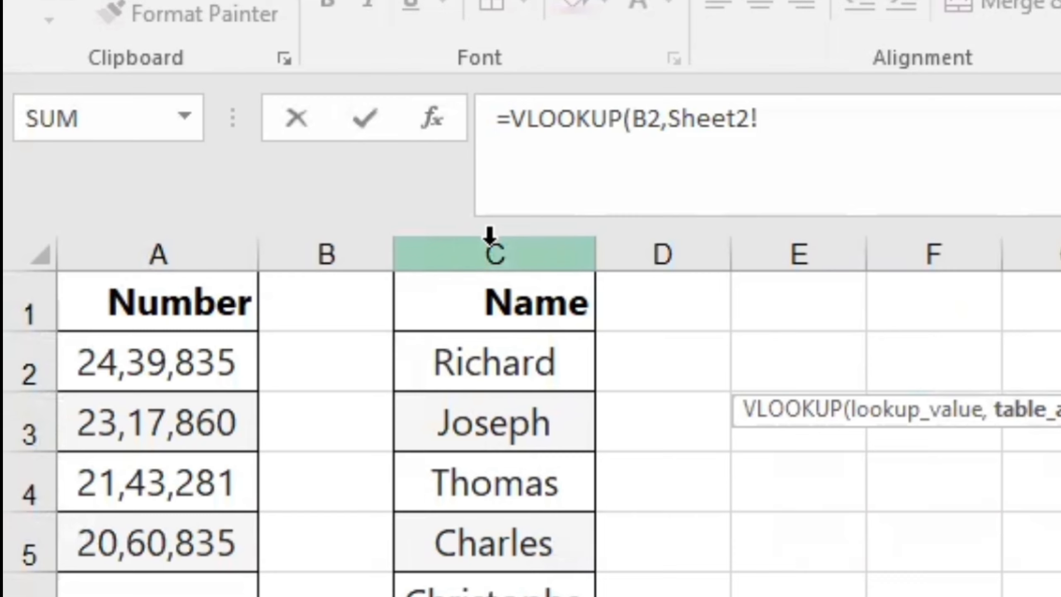
pyautogui.click(494, 240)
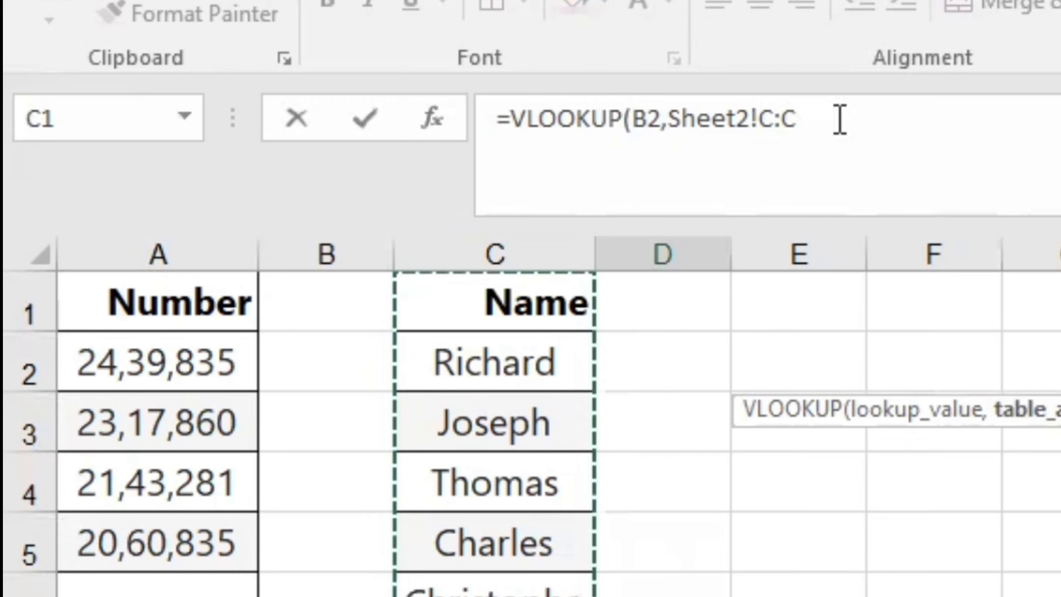
pyautogui.write(',')
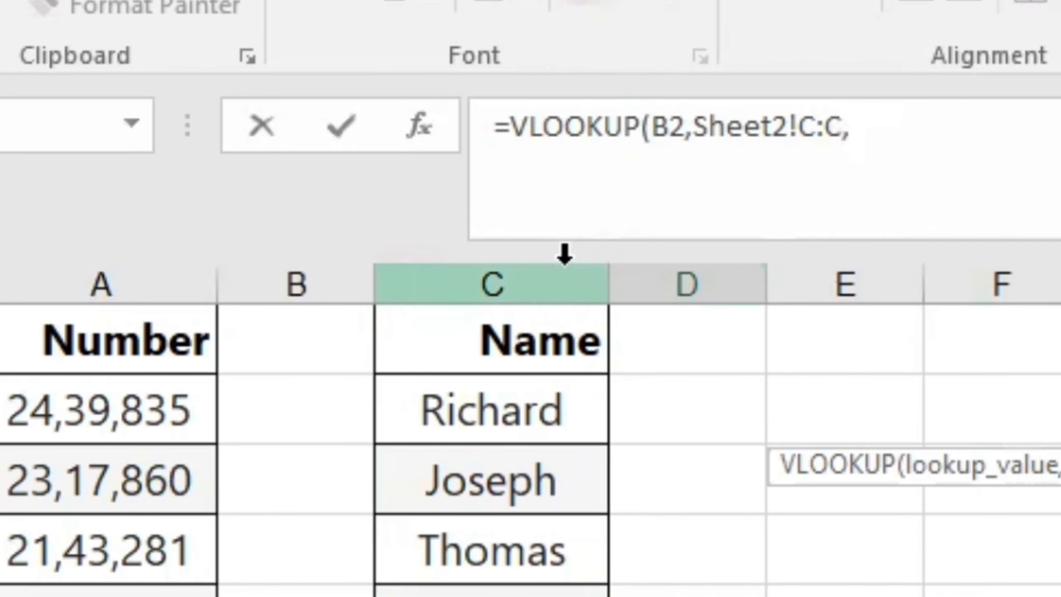
# Complete the VLOOKUP formula with column index 1 and FALSE for an exact match, and enter it in D2.
pyautogui.click(913, 125)
pyautogui.write('1')
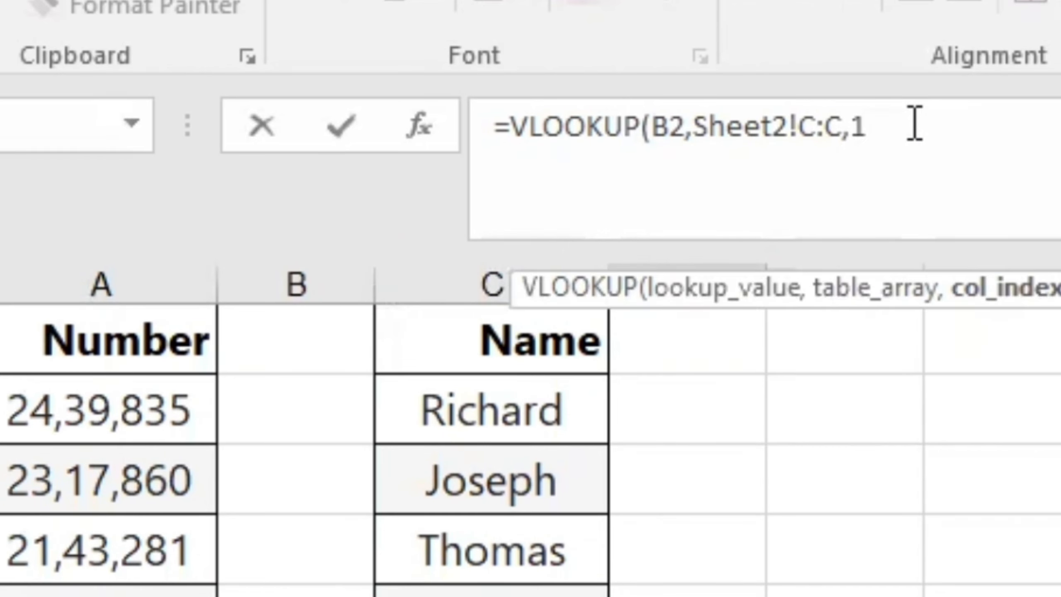
pyautogui.write(',')
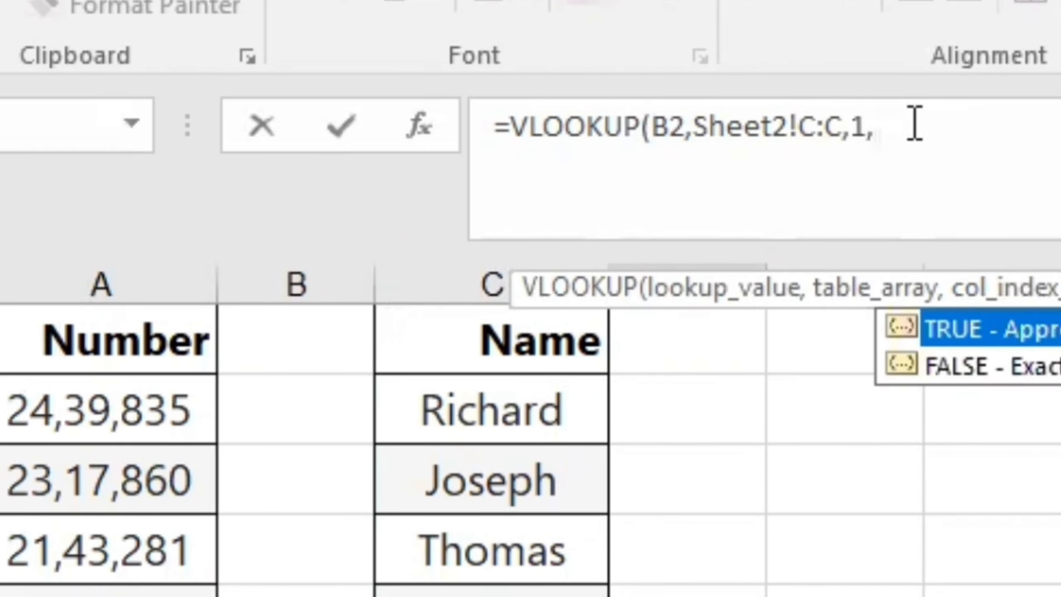
pyautogui.press('Down')
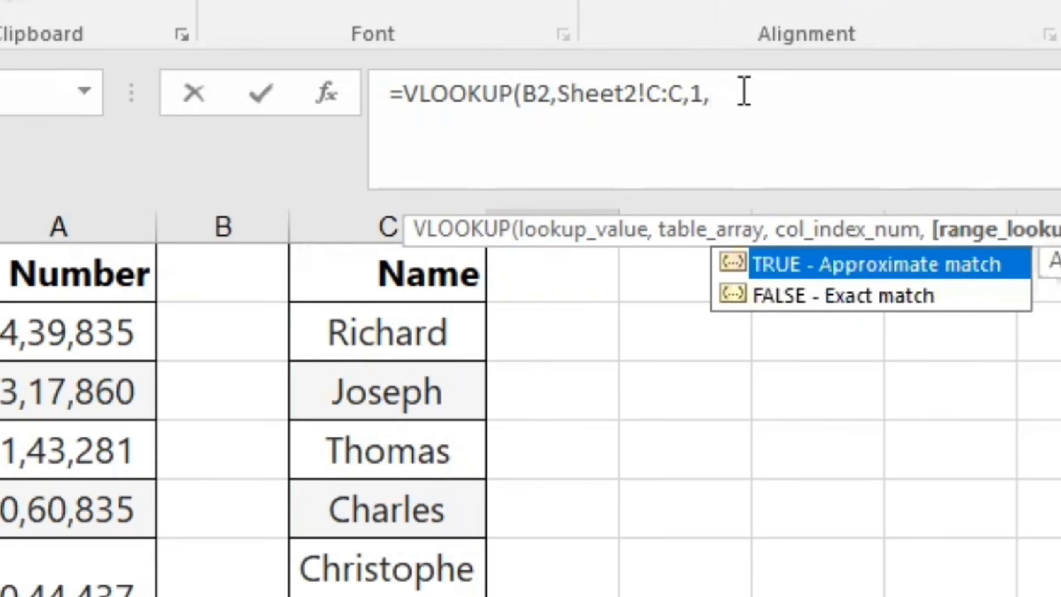
pyautogui.press('Down')
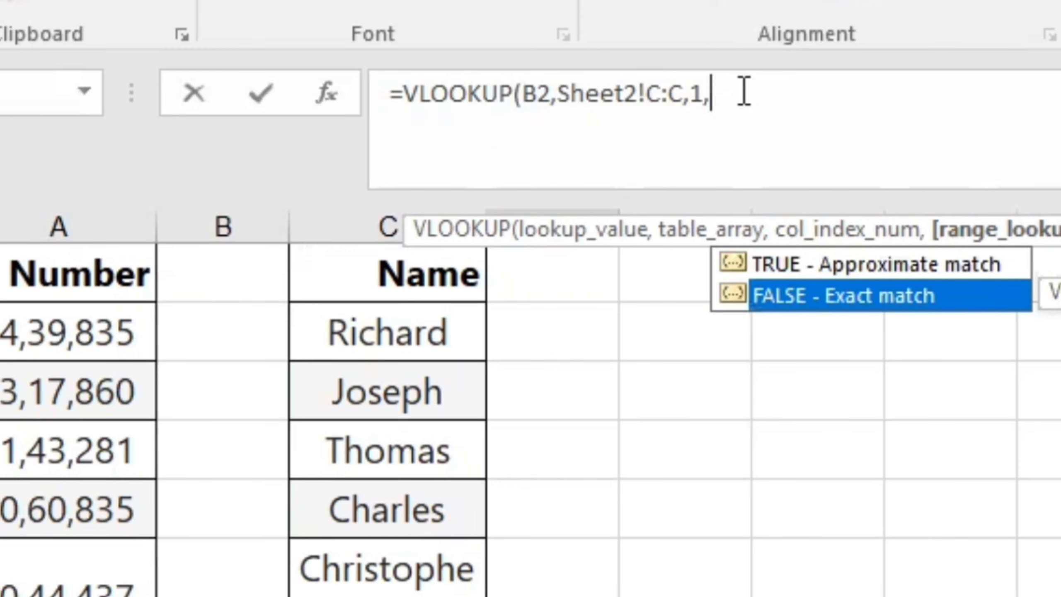
pyautogui.press('Up')
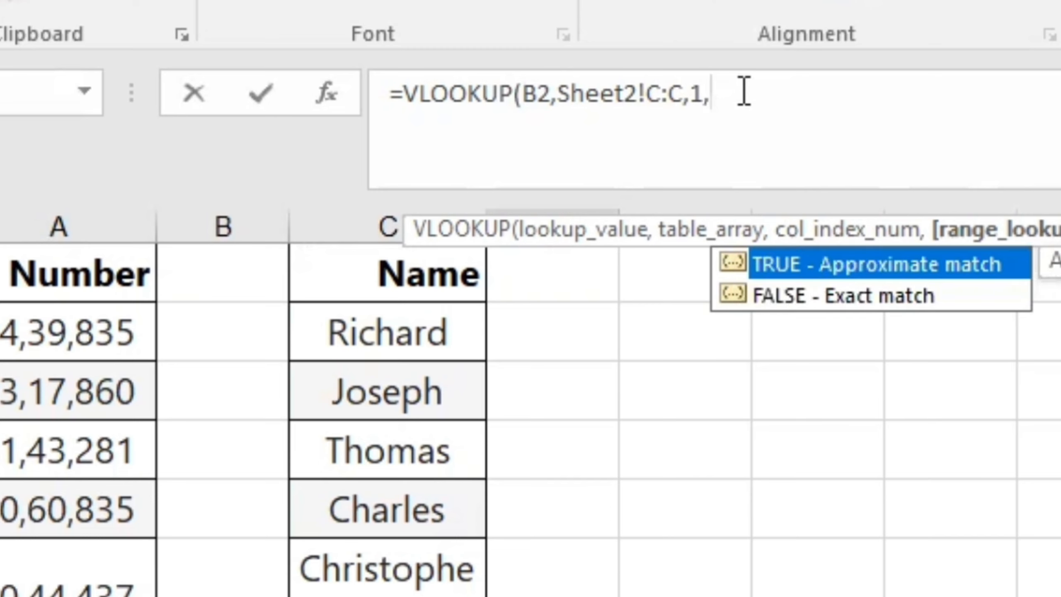
pyautogui.press('Down')
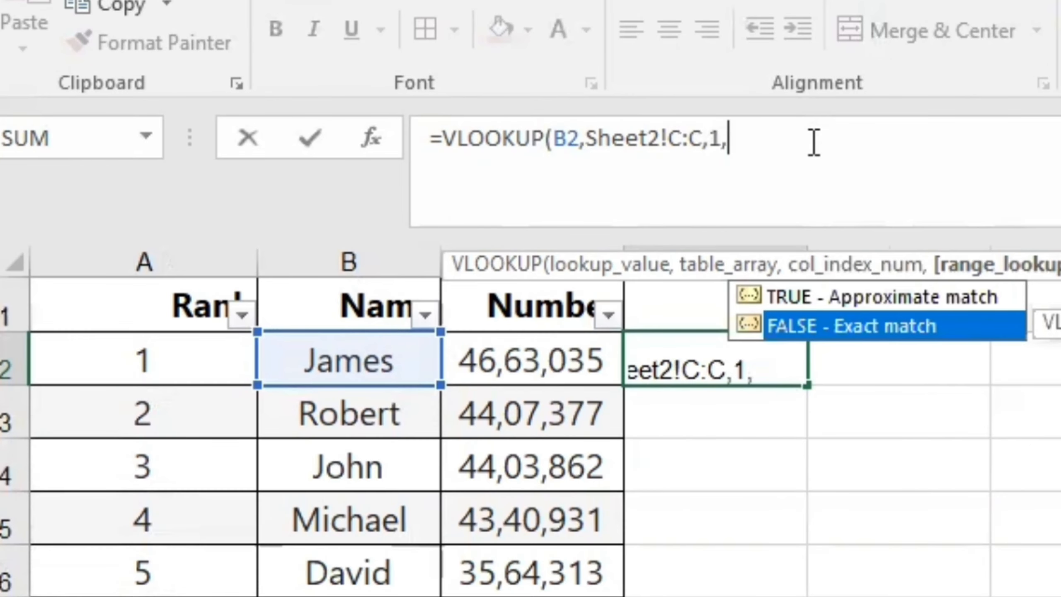
pyautogui.press('Tab')
pyautogui.write(')')
pyautogui.press('Return')
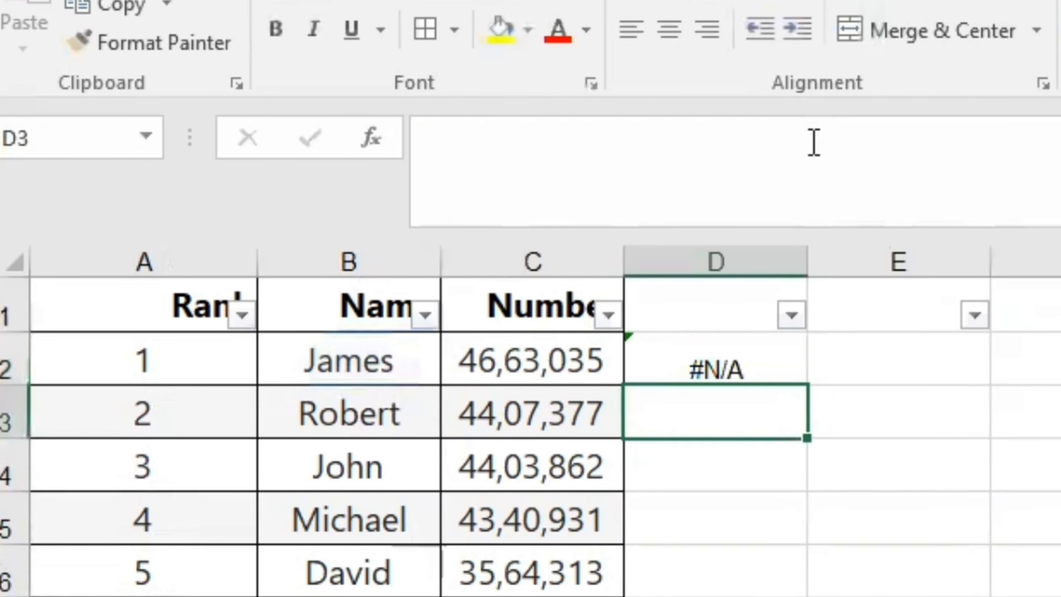
# Fill the VLOOKUP formula from D2 down column D alongside the name list.
pyautogui.click(736, 369)
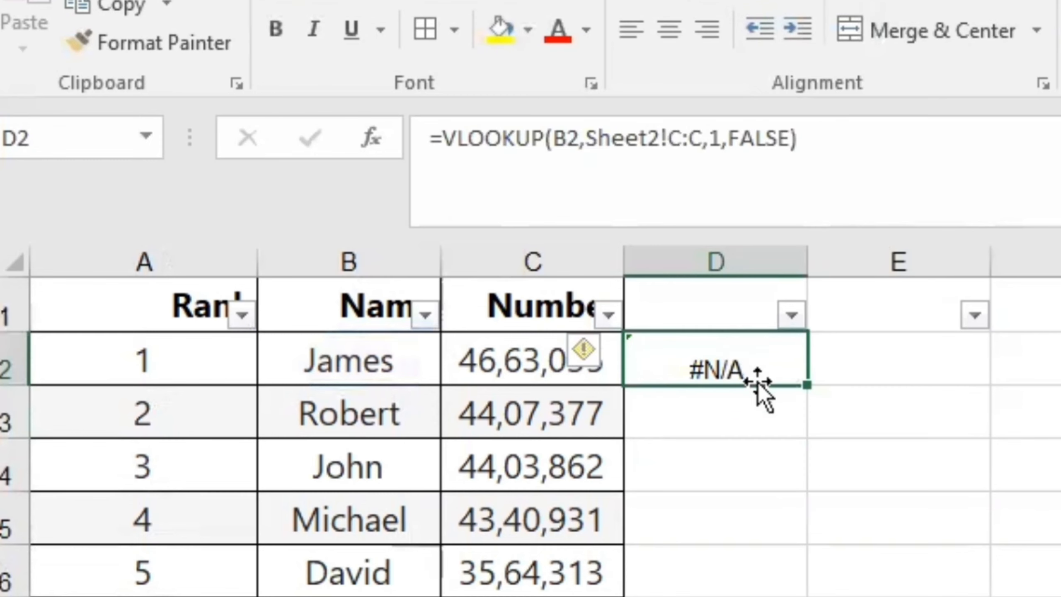
pyautogui.doubleClick(810, 386)
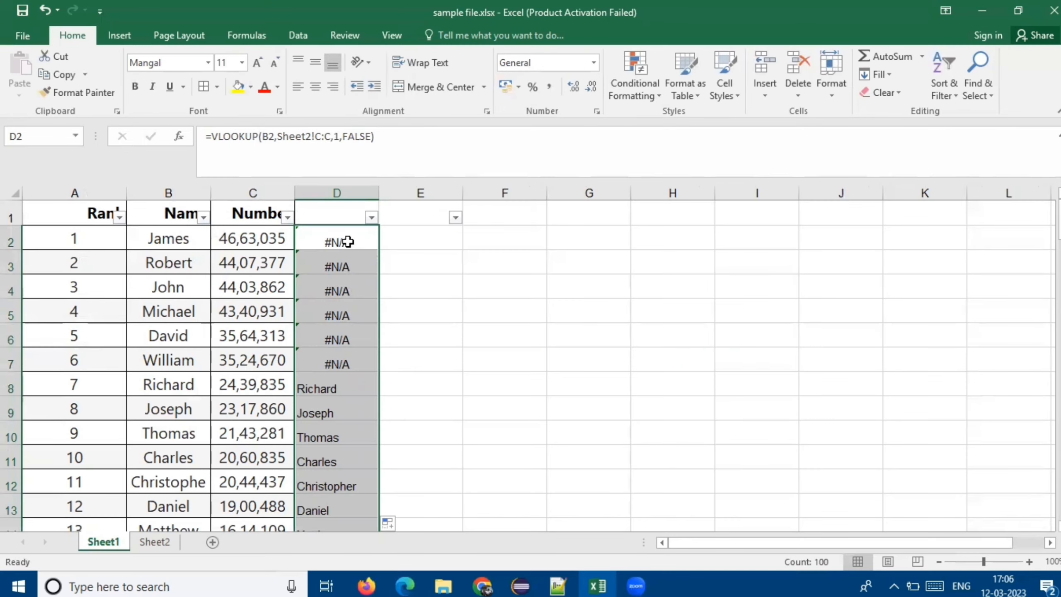
pyautogui.click(733, 365)
# Check the name in cell B2 of Sheet1 against the Name column on Sheet2, and return to Sheet1.
pyautogui.click(177, 239)
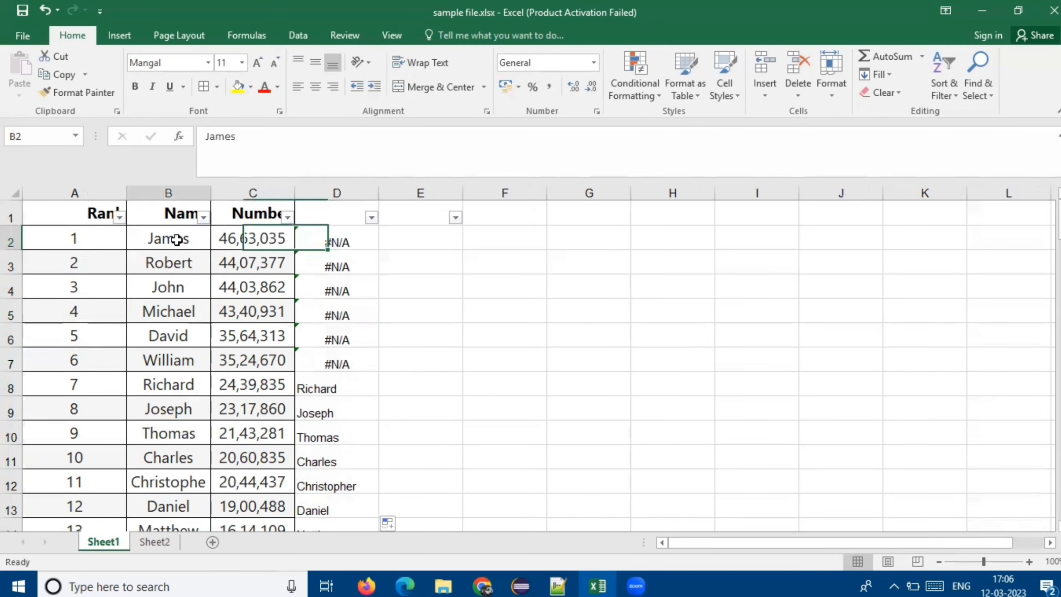
pyautogui.click(155, 541)
pyautogui.click(226, 245)
pyautogui.click(103, 542)
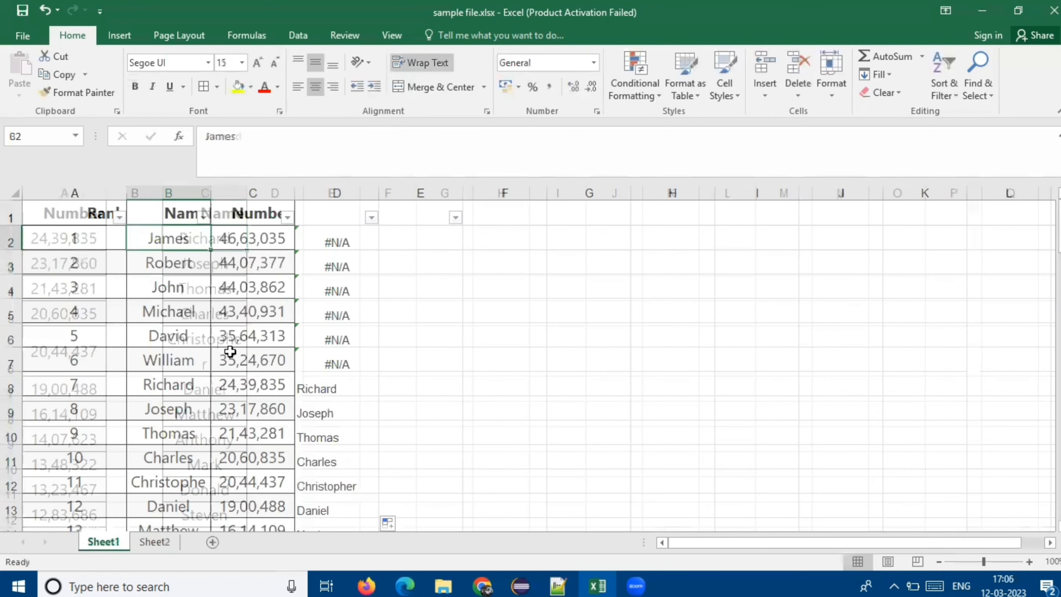
# Add filters to the header row of Sheet2 and copy the name in cell B7 of Sheet1 for a lookup there.
pyautogui.click(173, 359)
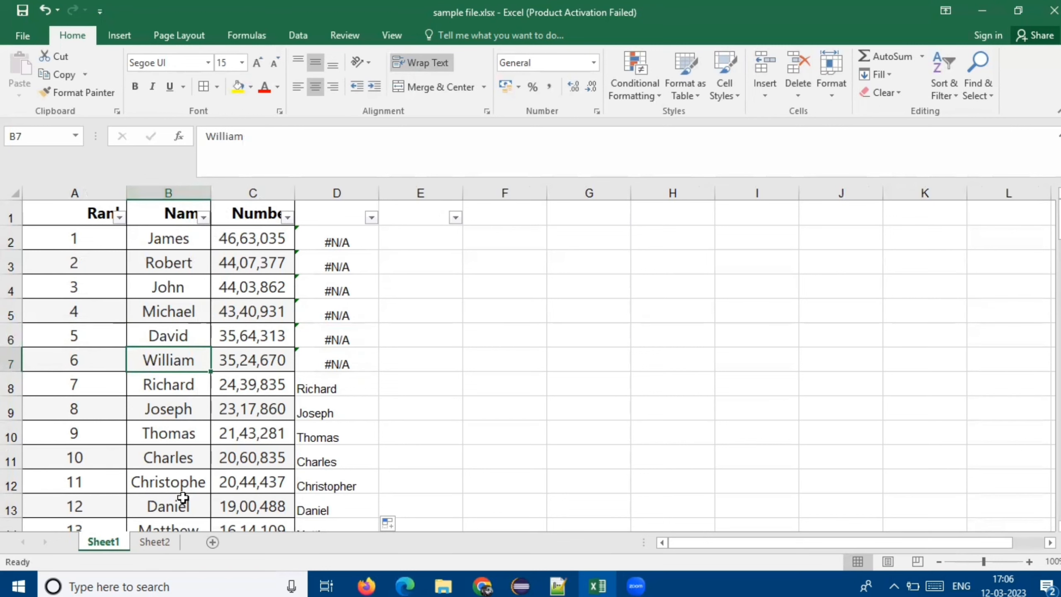
pyautogui.hotkey('ctrl', 'c')
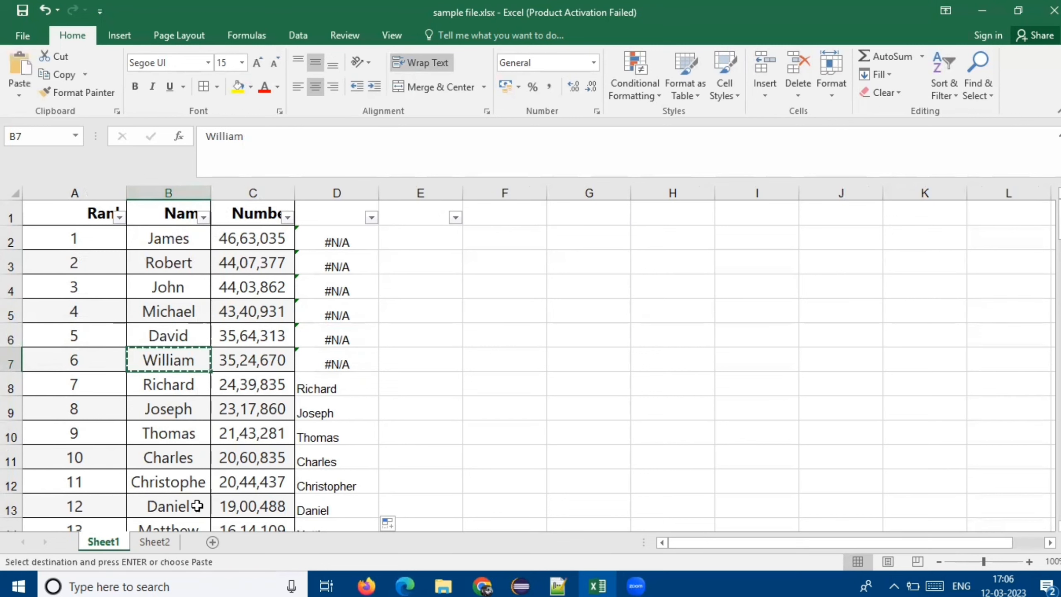
pyautogui.click(154, 541)
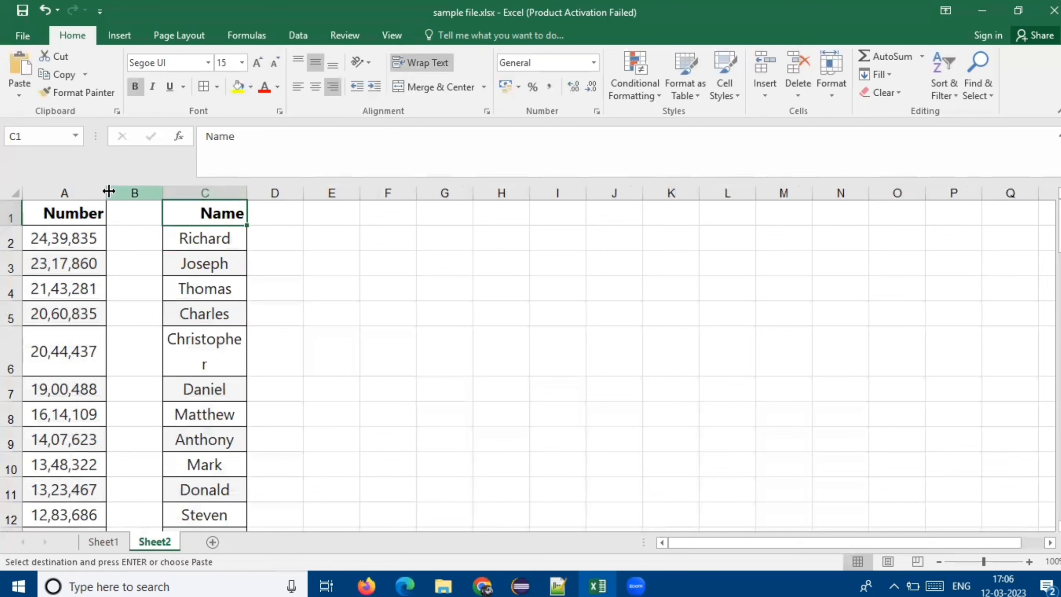
pyautogui.click(8, 192)
pyautogui.hotkey('ctrl', 'shift', 'l')
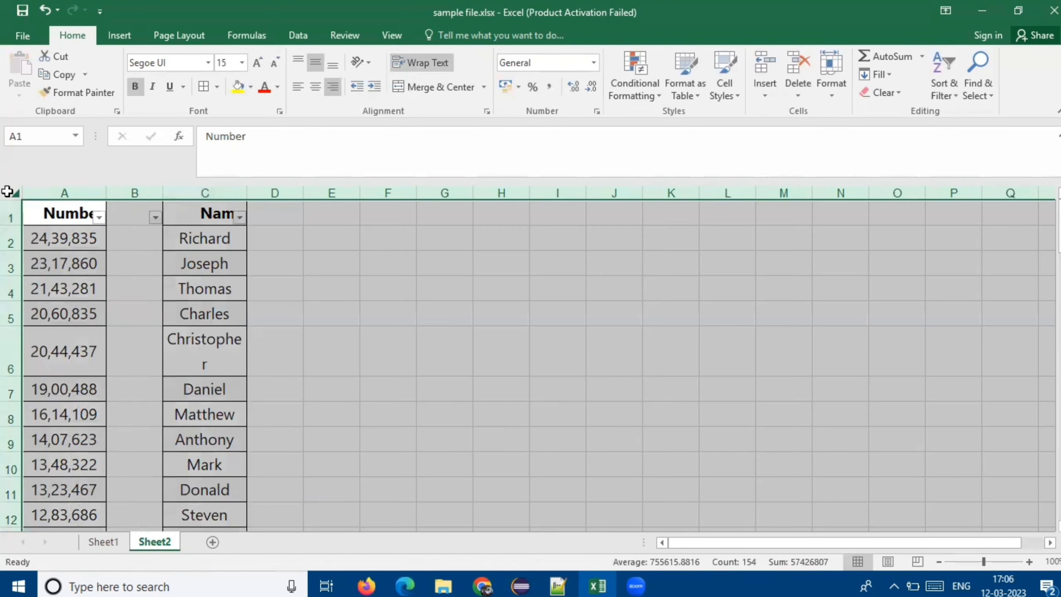
pyautogui.click(103, 542)
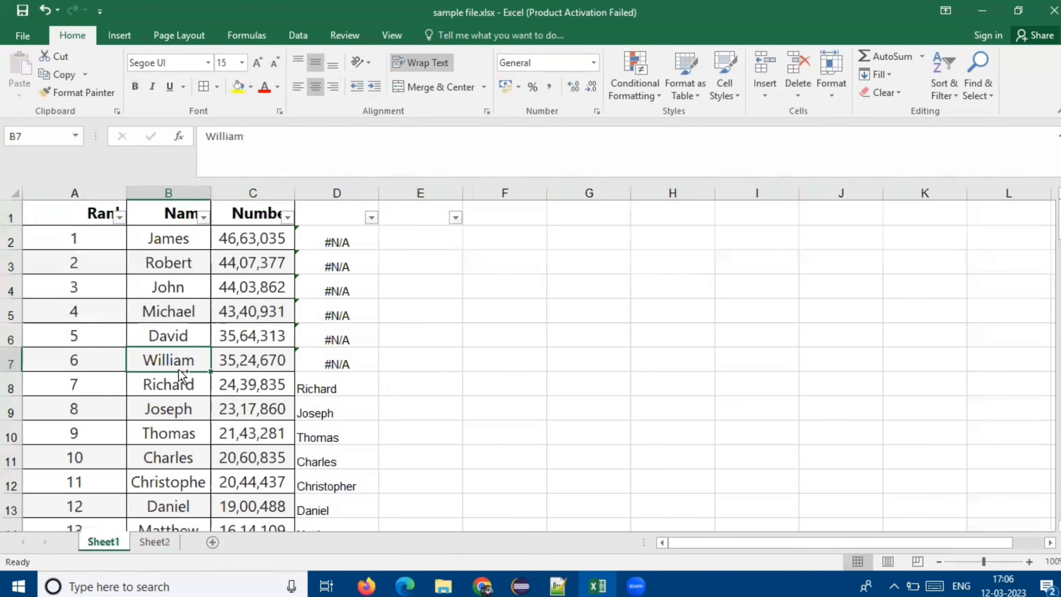
pyautogui.click(155, 542)
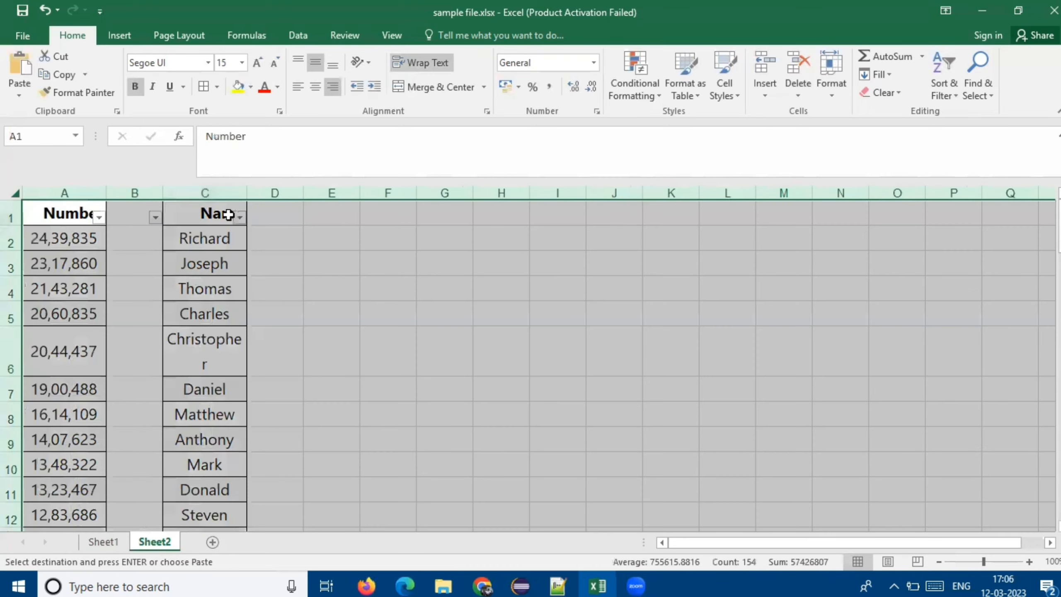
# Search the Name column filter on Sheet2 for the name copied from B7, and close it without filtering.
pyautogui.click(232, 220)
pyautogui.click(239, 217)
pyautogui.click(307, 370)
pyautogui.click(308, 351)
pyautogui.hotkey('ctrl', 'v')
pyautogui.press('Escape')
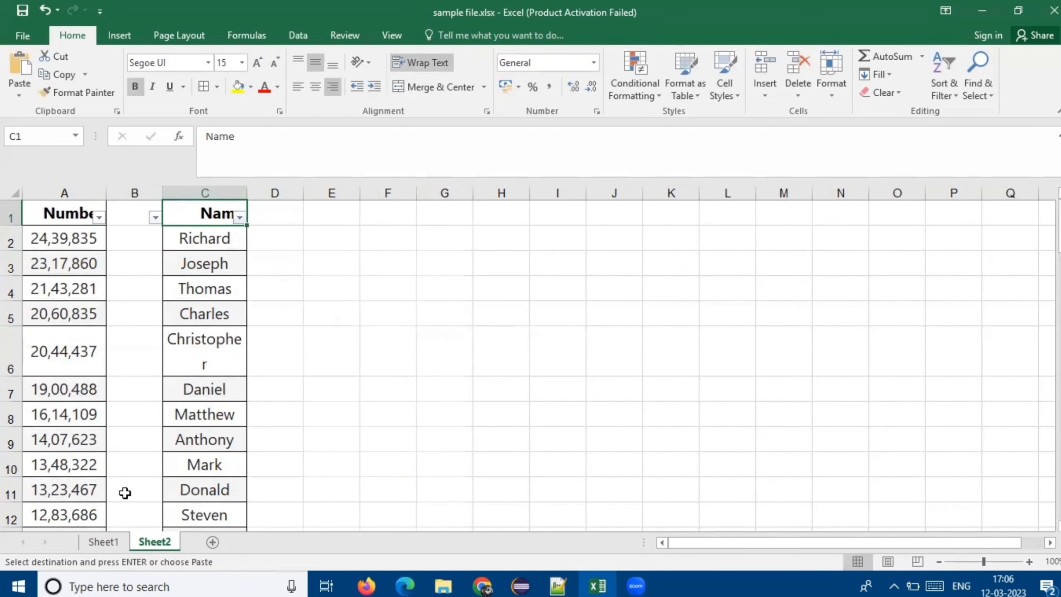
# Review the VLOOKUP results in column D of Sheet1 beside the Name and Number columns, and return to Sheet2.
pyautogui.click(109, 540)
pyautogui.scroll(-13, 346, 401)
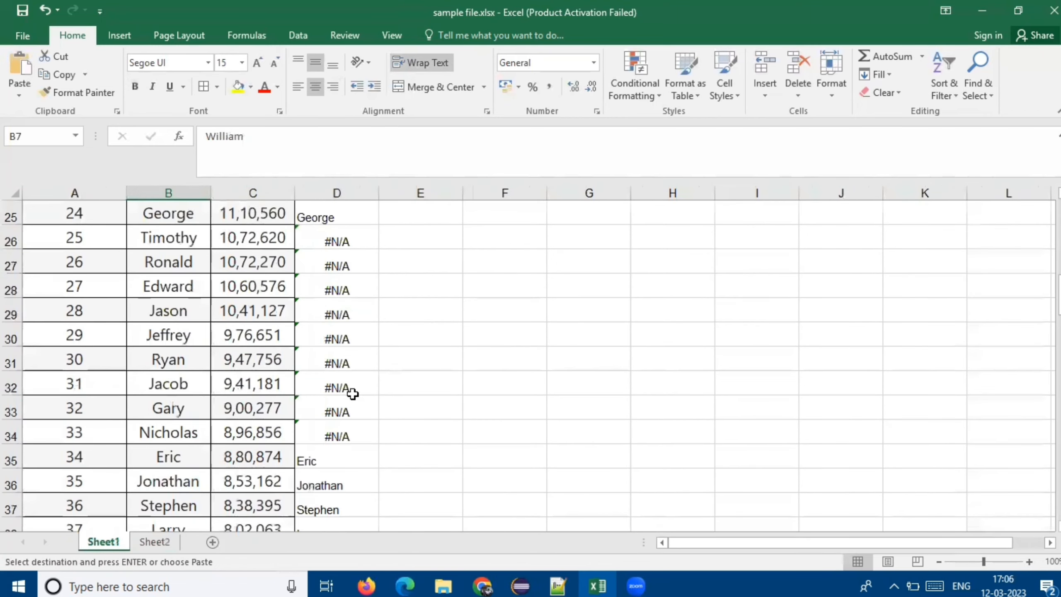
pyautogui.scroll(13, 353, 393)
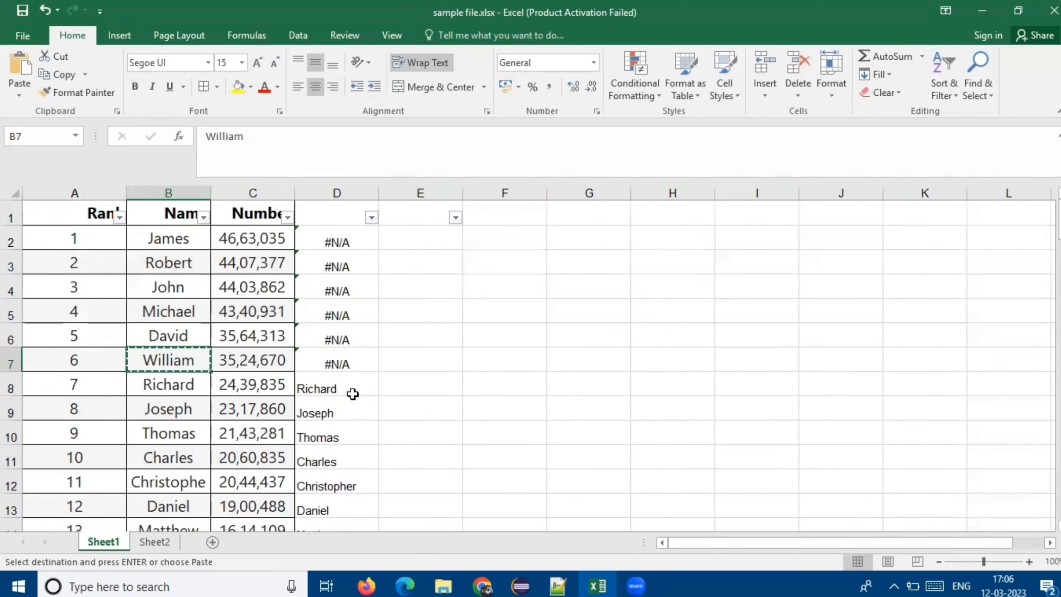
pyautogui.click(351, 392)
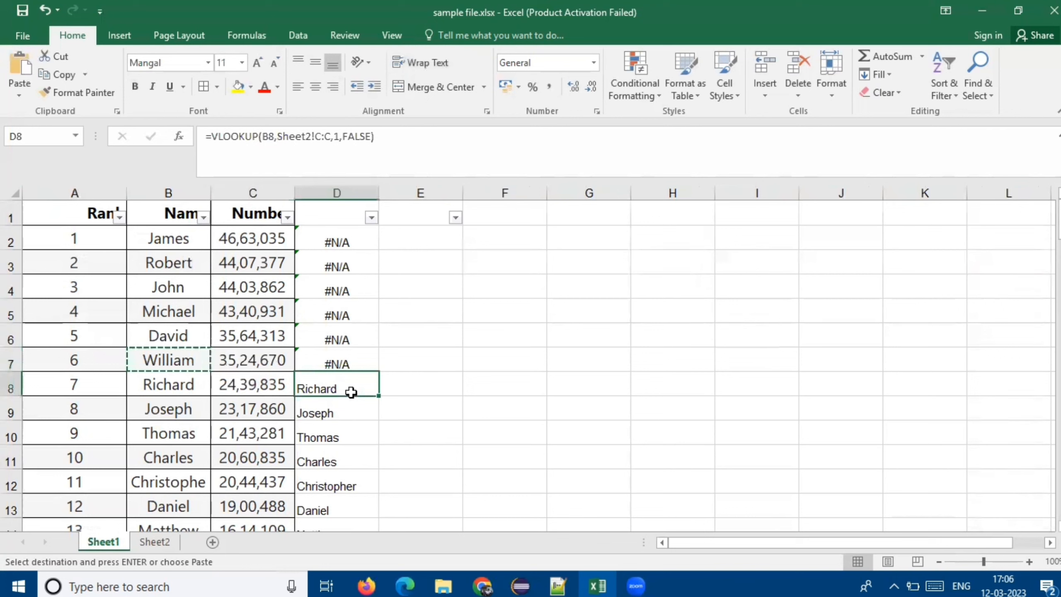
pyautogui.click(170, 192)
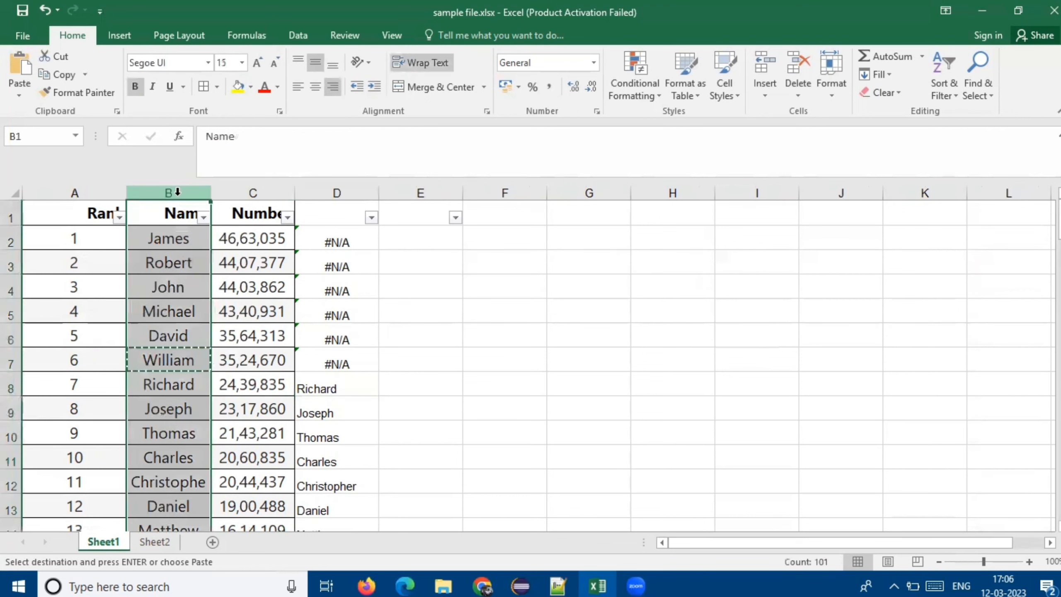
pyautogui.click(247, 231)
pyautogui.click(268, 191)
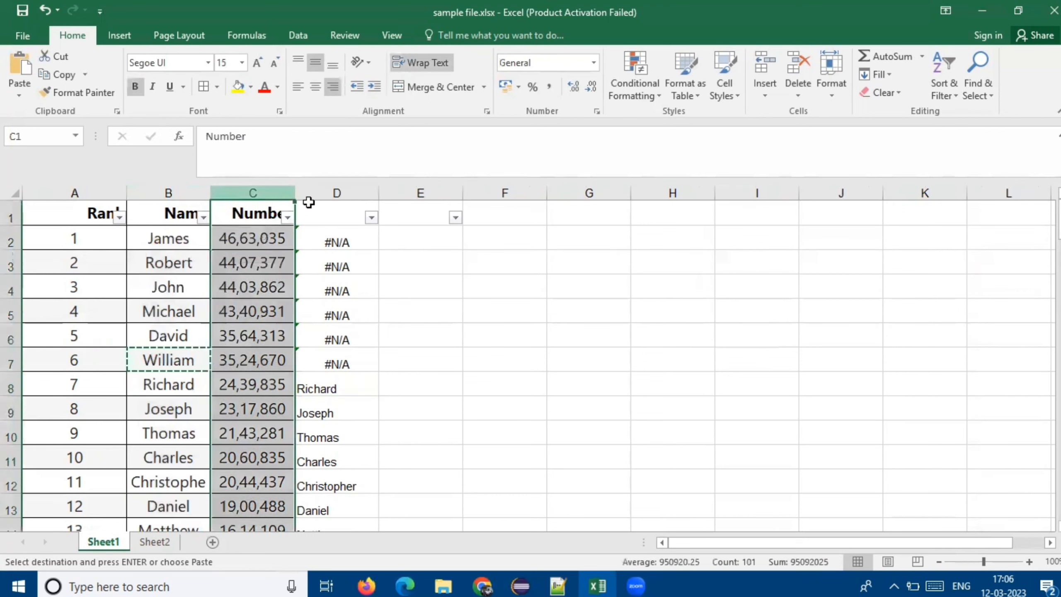
pyautogui.click(420, 230)
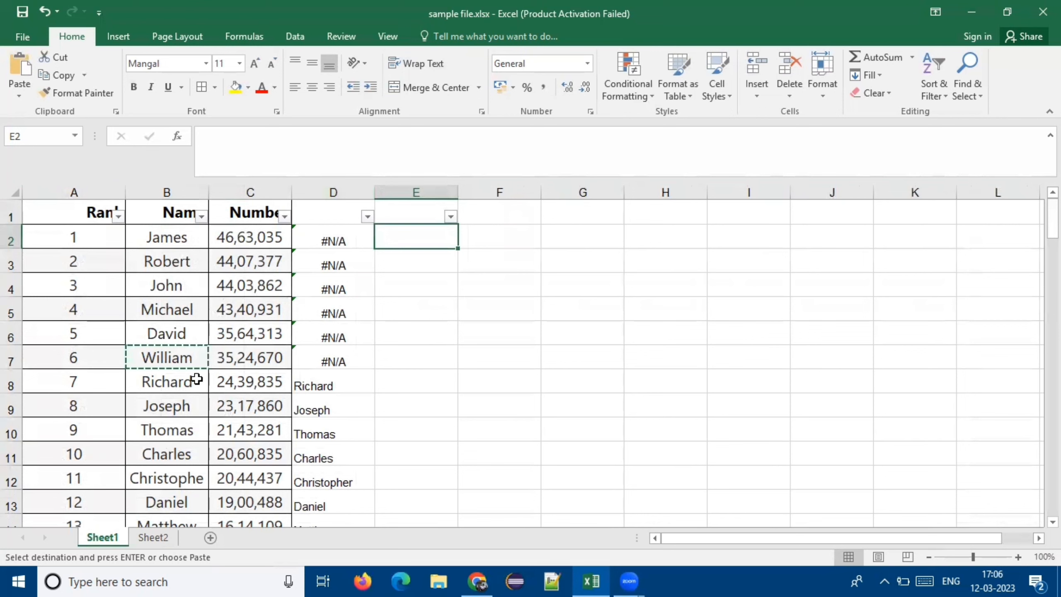
pyautogui.click(260, 192)
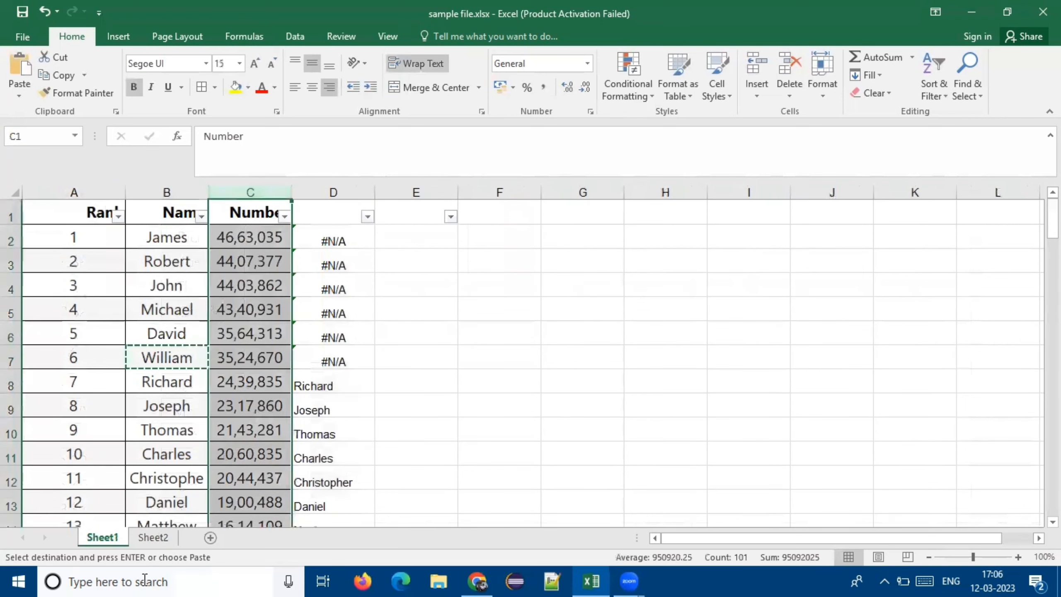
pyautogui.click(153, 538)
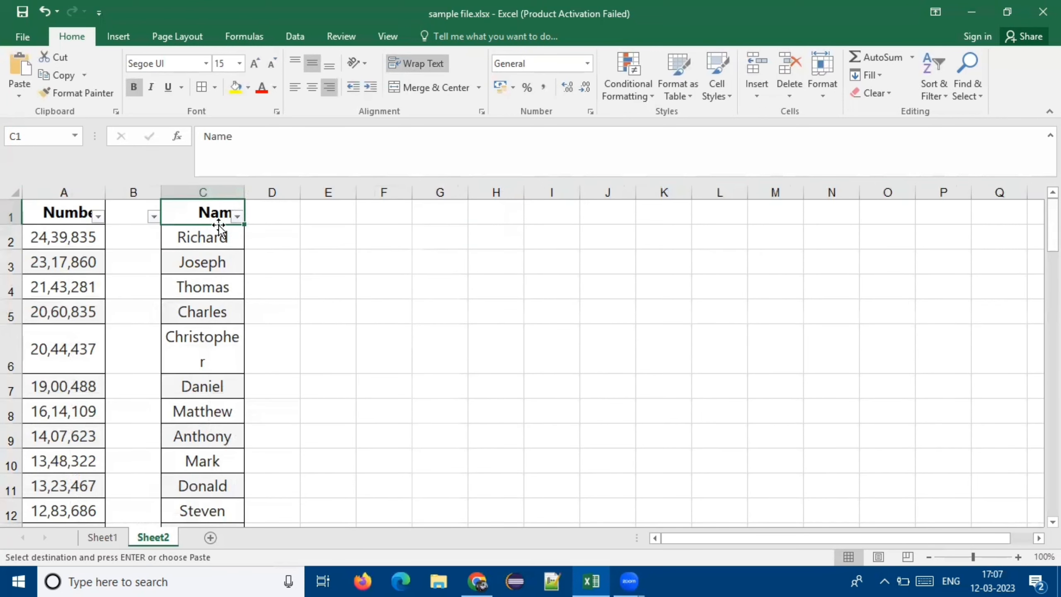
# Compare the Number column of Sheet1 with the Number and Name columns of Sheet2, ending on Sheet1.
pyautogui.click(78, 237)
pyautogui.click(182, 237)
pyautogui.click(105, 538)
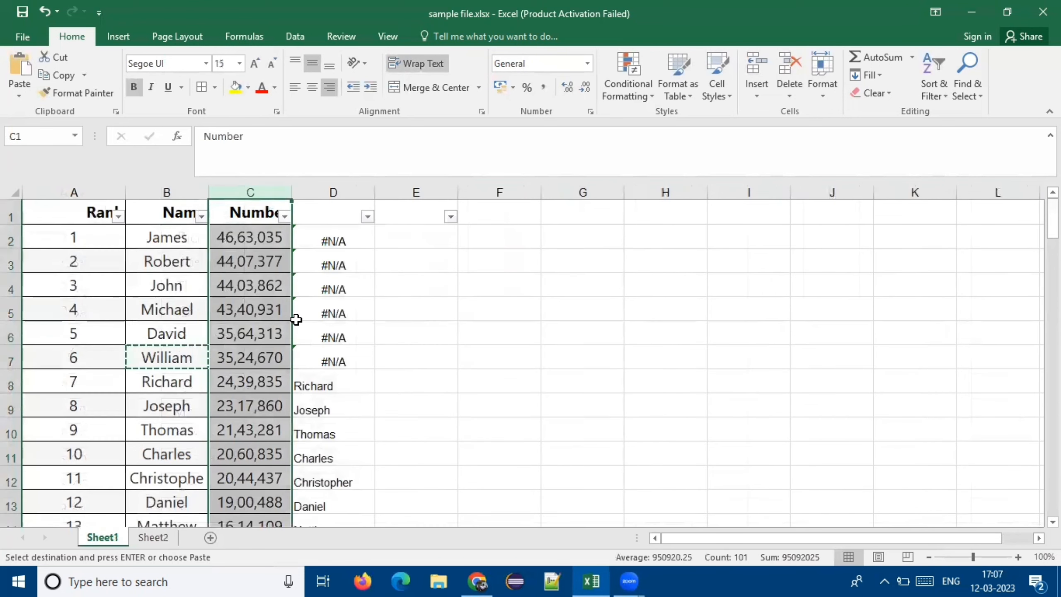
pyautogui.click(248, 233)
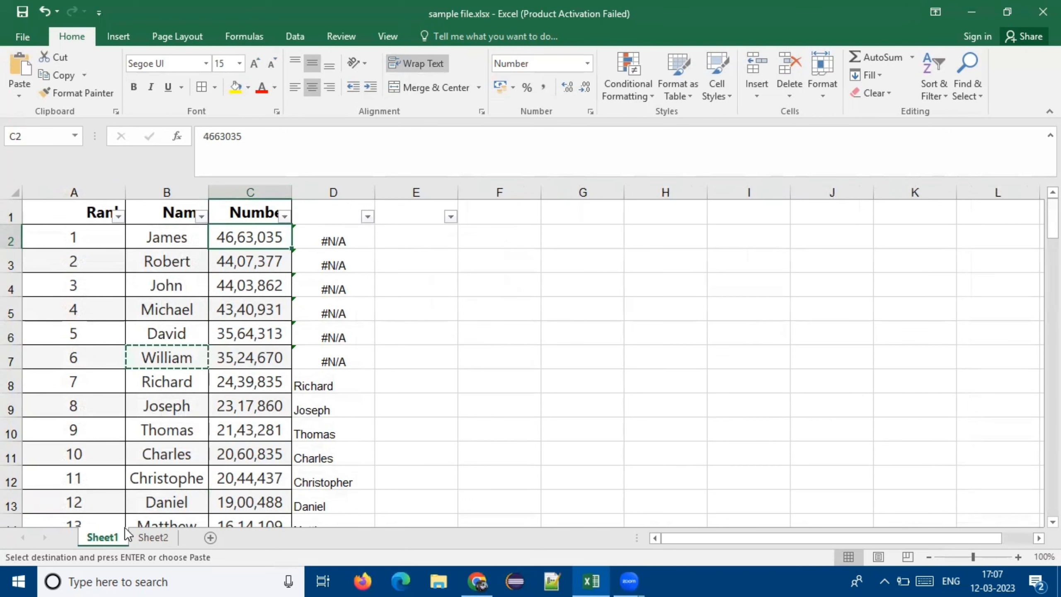
pyautogui.click(146, 537)
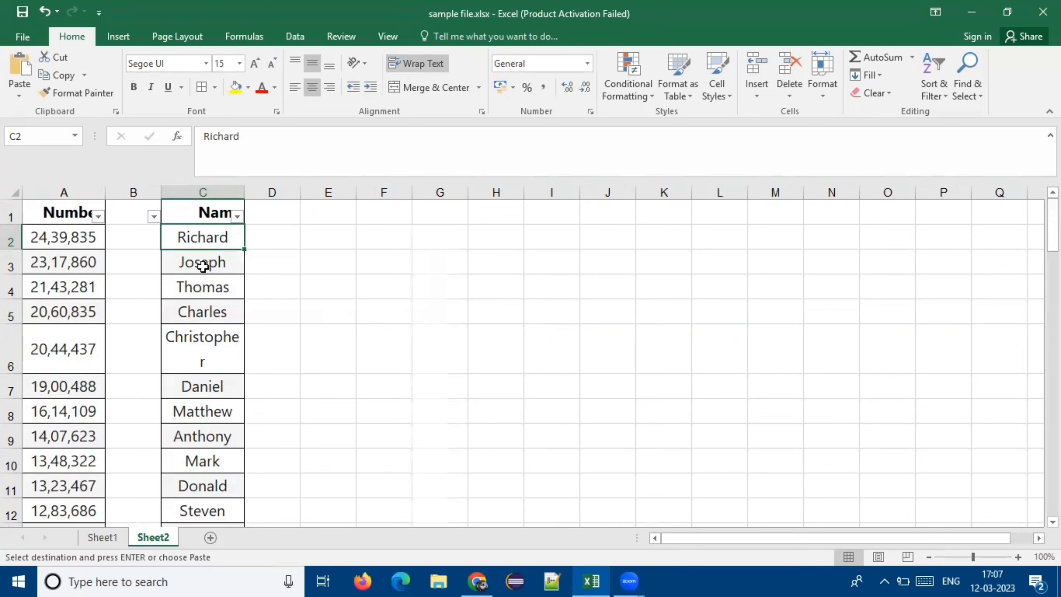
pyautogui.click(103, 537)
pyautogui.click(395, 243)
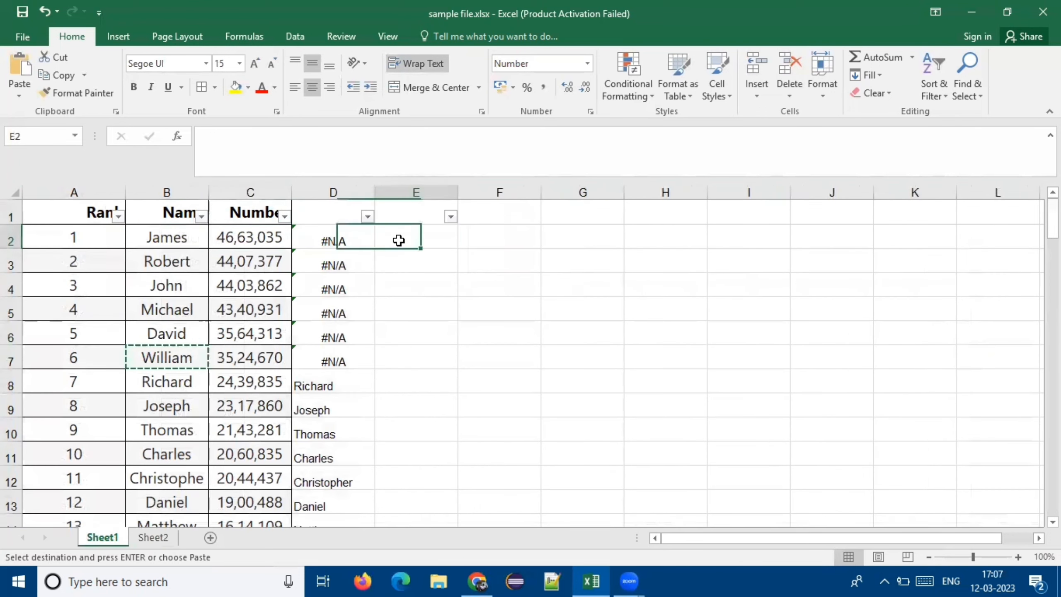
pyautogui.click(263, 236)
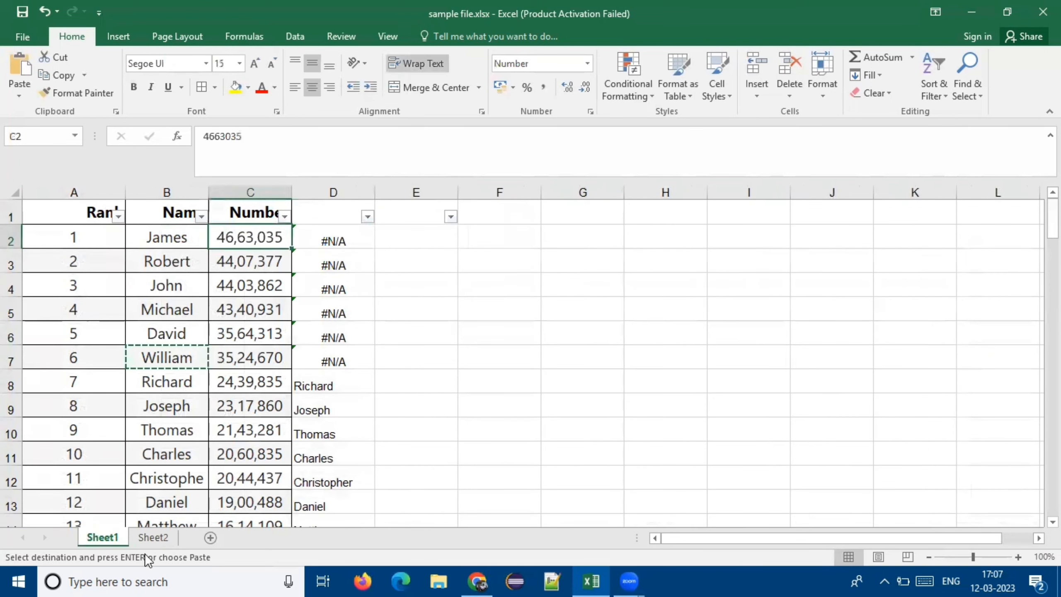
pyautogui.click(153, 538)
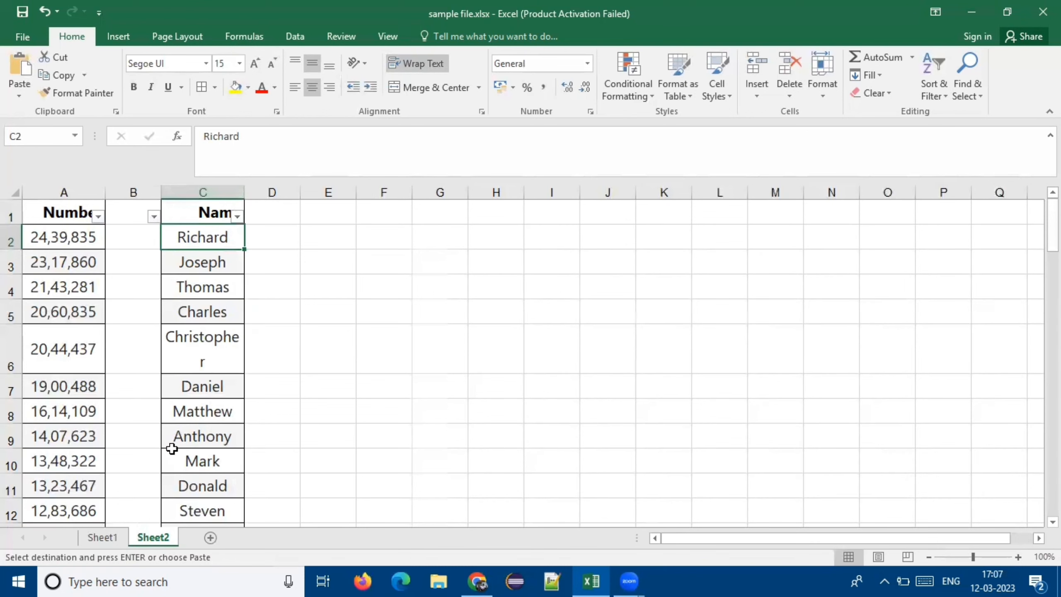
pyautogui.click(114, 536)
# Start a VLOOKUP formula in cell E2 of Sheet1 with C2 as lookup value and Sheet2!A:C as table array.
pyautogui.click(406, 240)
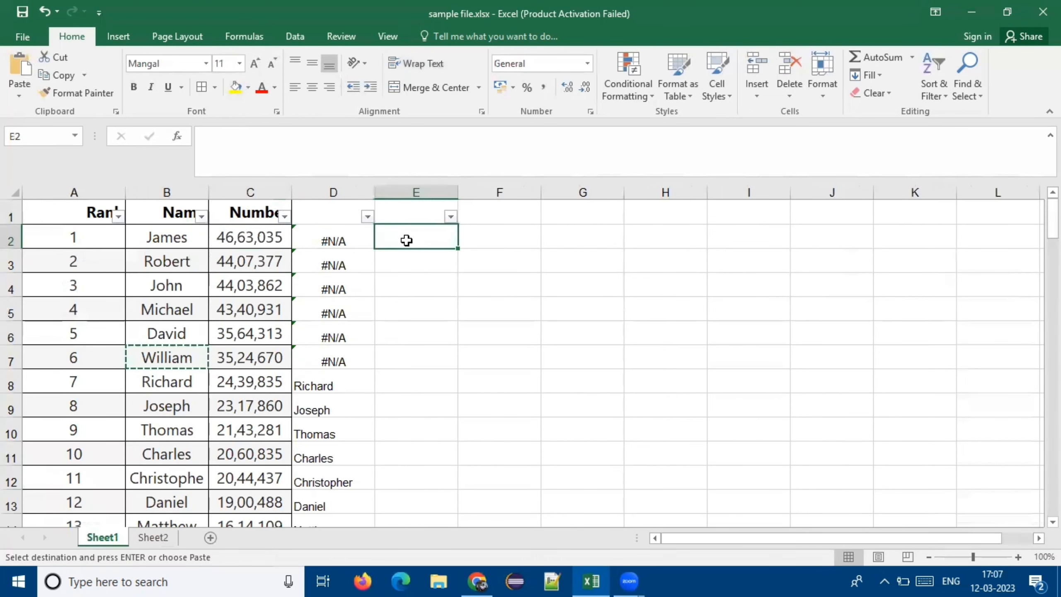
pyautogui.write('=vl')
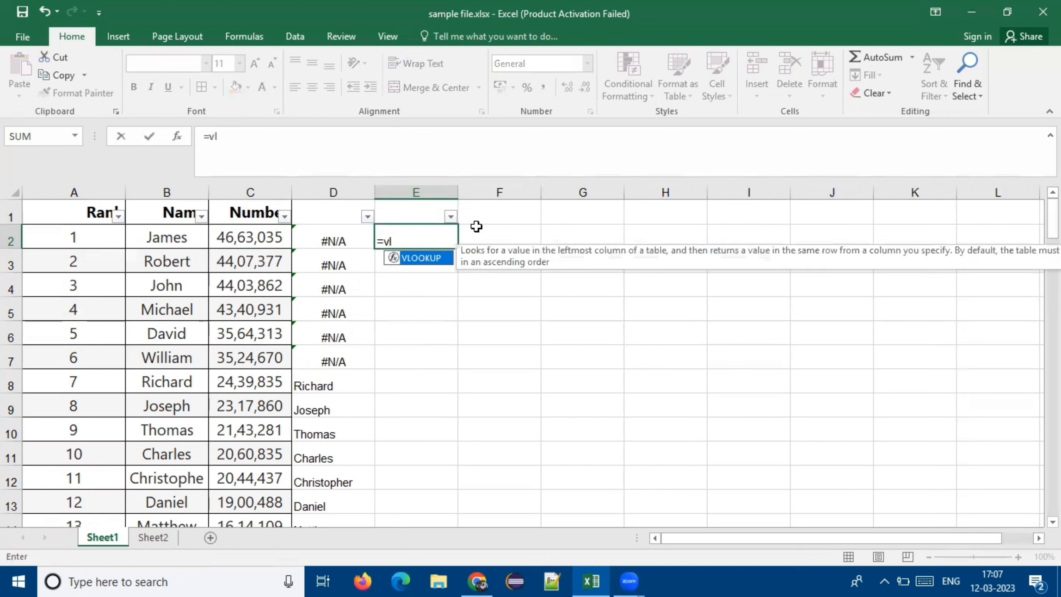
pyautogui.press('Tab')
pyautogui.click(259, 237)
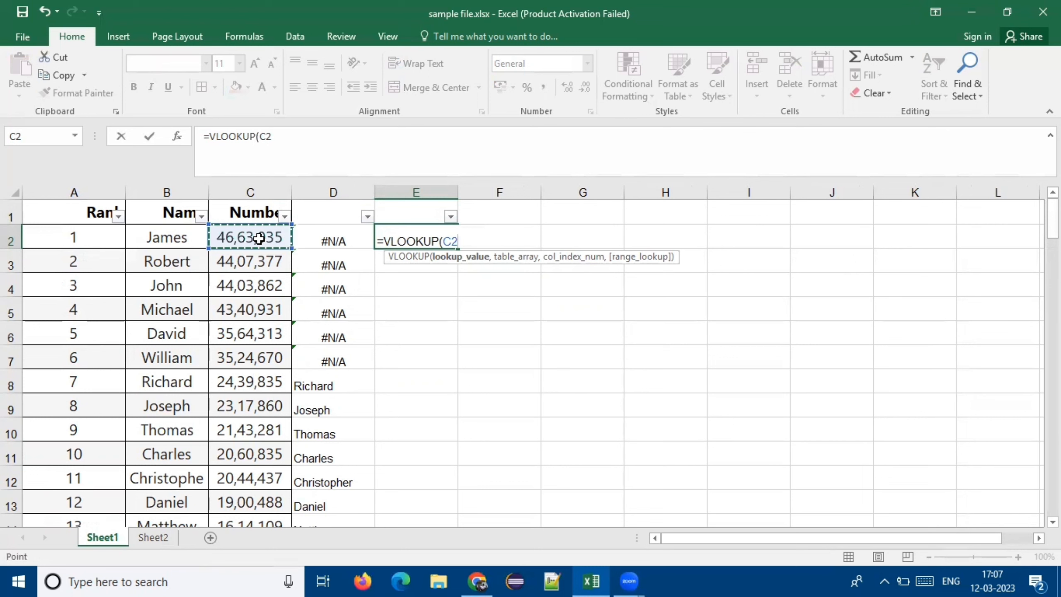
pyautogui.write(',')
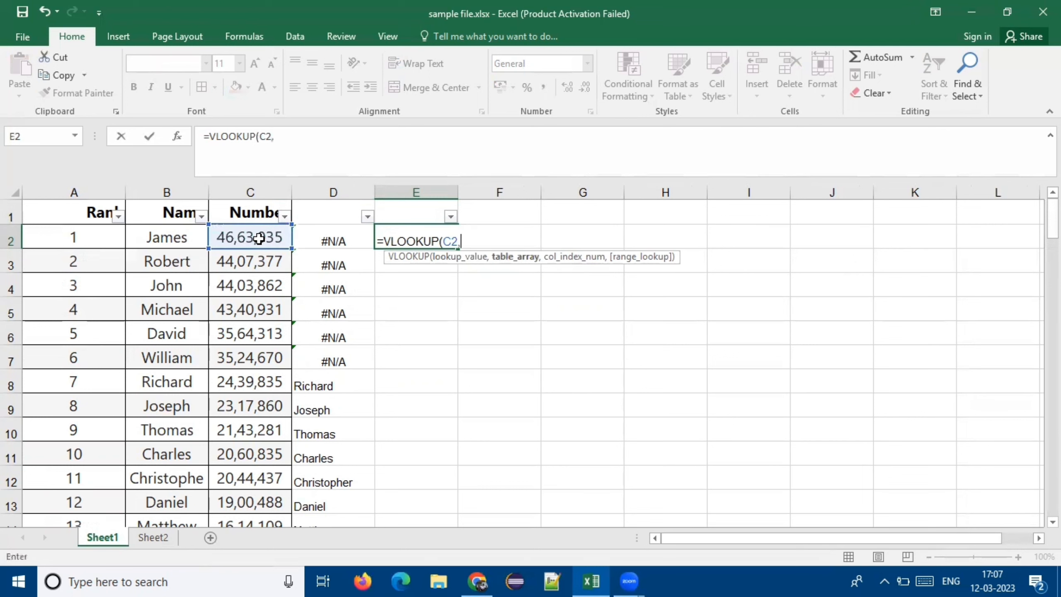
pyautogui.click(153, 537)
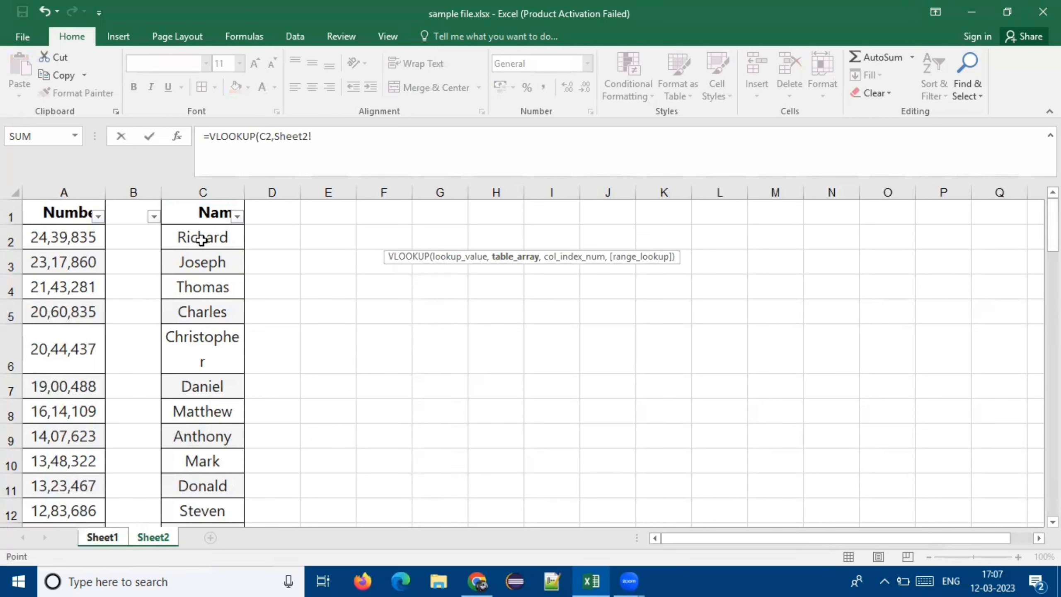
pyautogui.moveTo(80, 188); pyautogui.dragTo(192, 191)
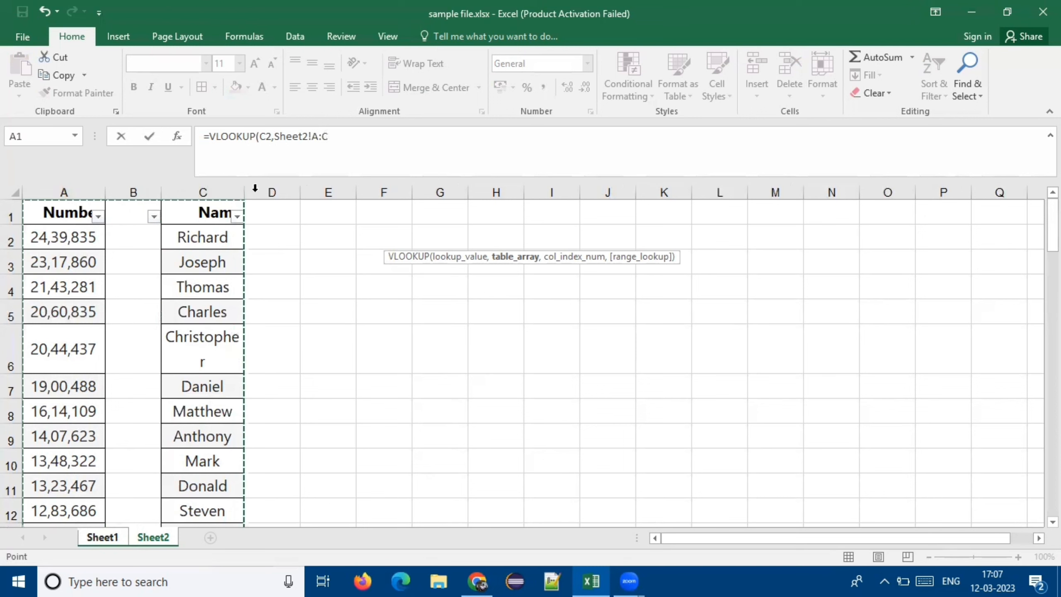
pyautogui.write(',')
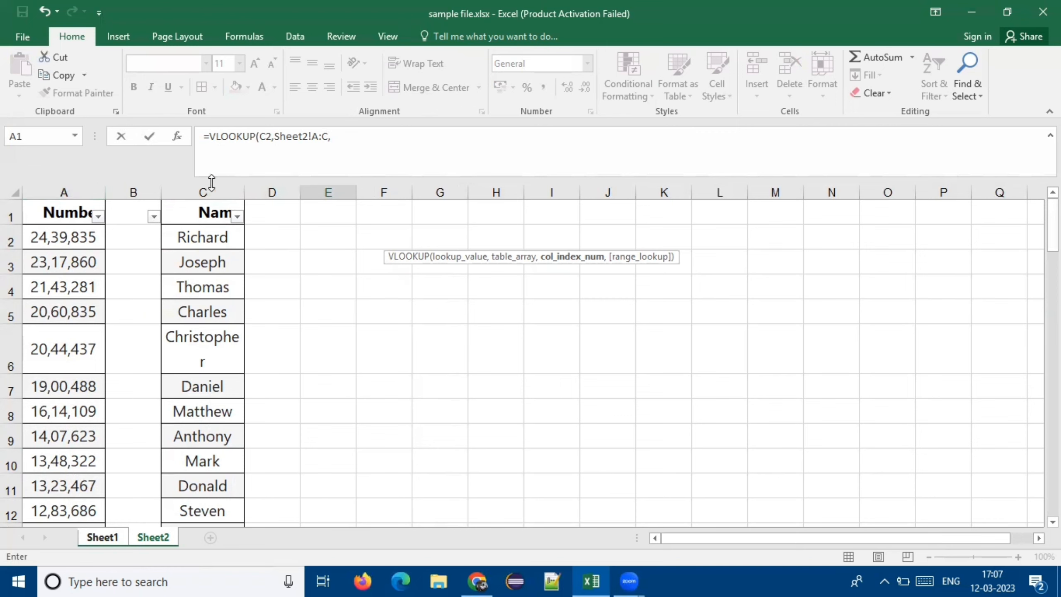
# Complete the VLOOKUP formula with column index 3 and FALSE for an exact match, and enter it.
pyautogui.click(355, 142)
pyautogui.write(',')
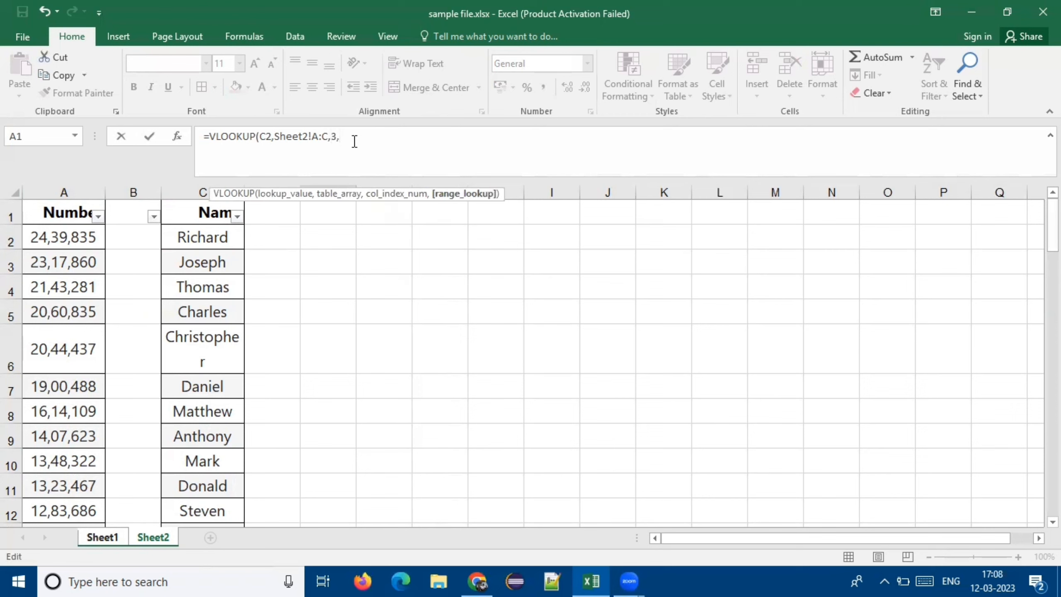
pyautogui.press('BackSpace')
pyautogui.write(',')
pyautogui.press('Down')
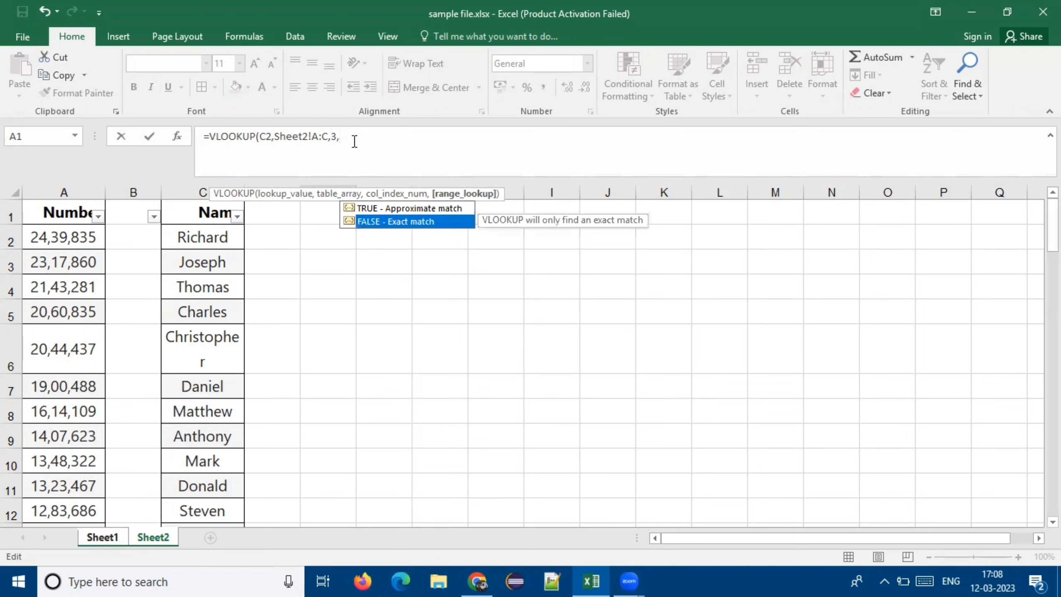
pyautogui.press('Tab')
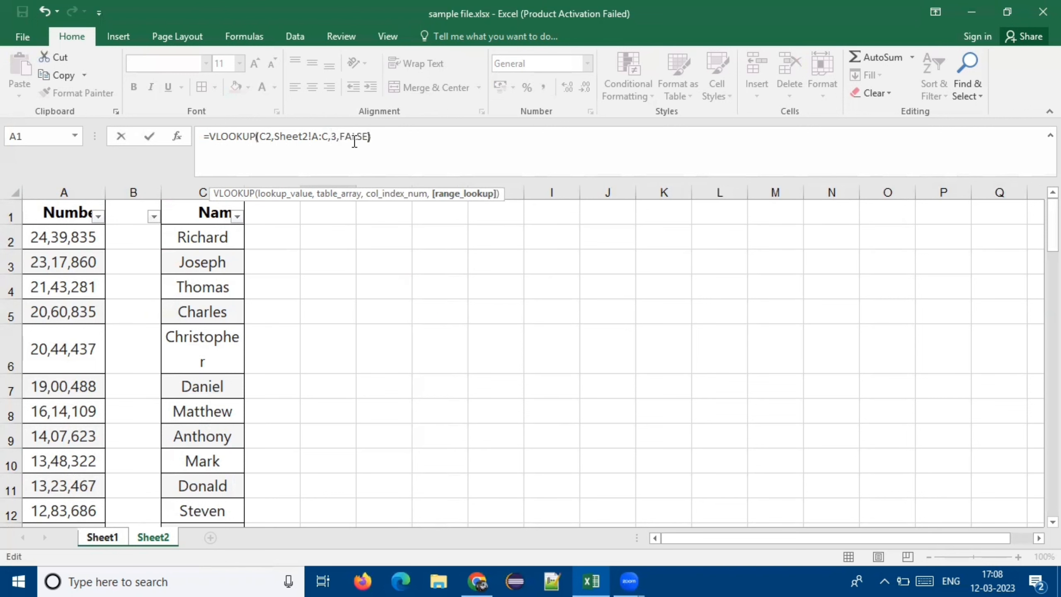
pyautogui.press('Return')
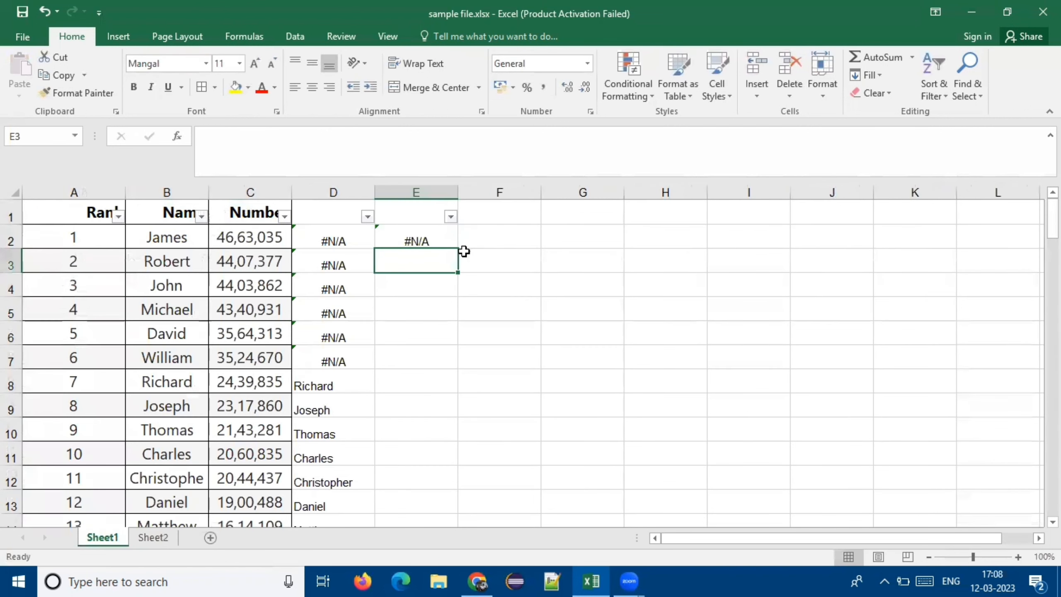
# Fill the VLOOKUP formula from E2 down column E of Sheet1 and look over the filled rows.
pyautogui.click(445, 241)
pyautogui.doubleClick(459, 248)
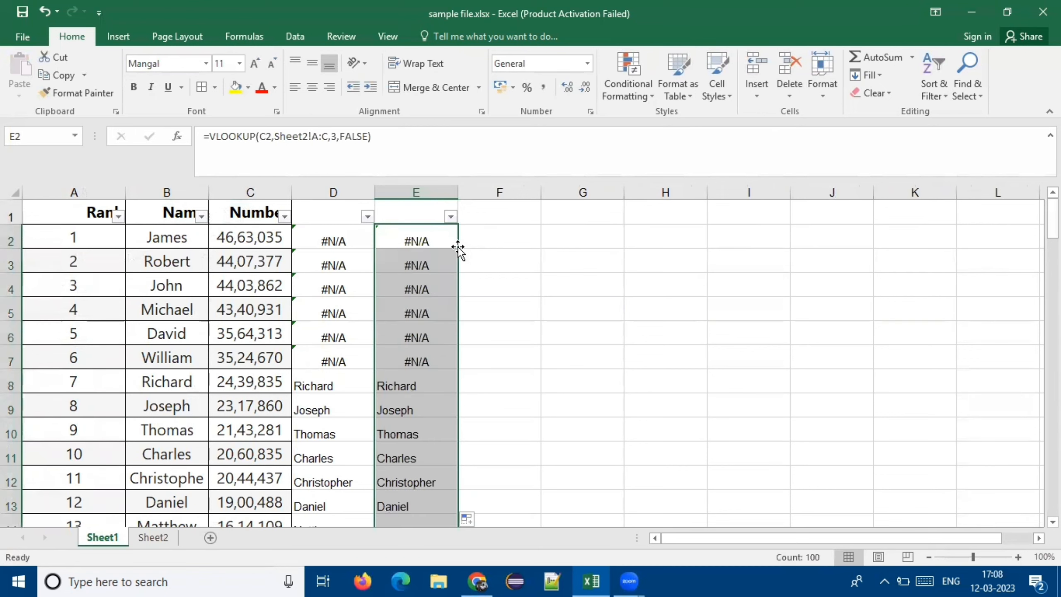
pyautogui.scroll(-1, 501, 355)
pyautogui.scroll(1, 265, 333)
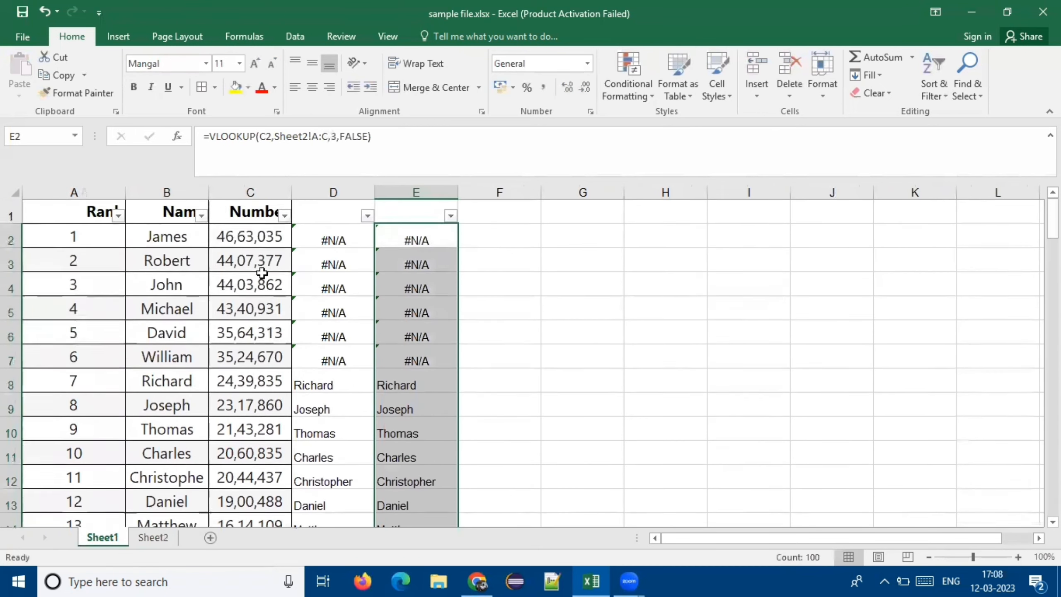
# Search the Number column filter on Sheet2 for the number copied from C2 of Sheet1, close it unfiltered, and return to cell E2.
pyautogui.click(255, 232)
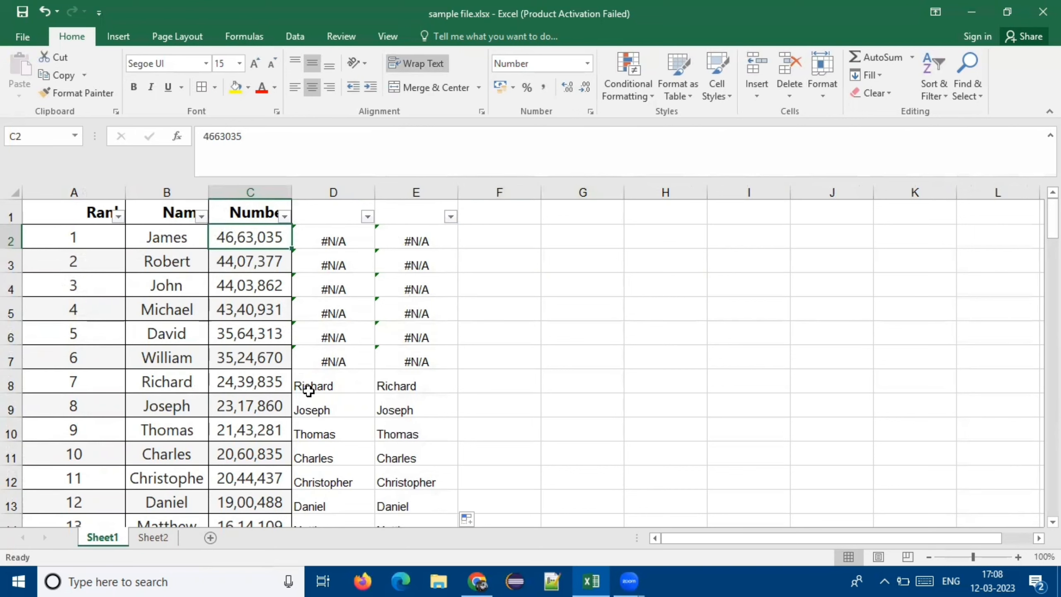
pyautogui.hotkey('ctrl', 'c')
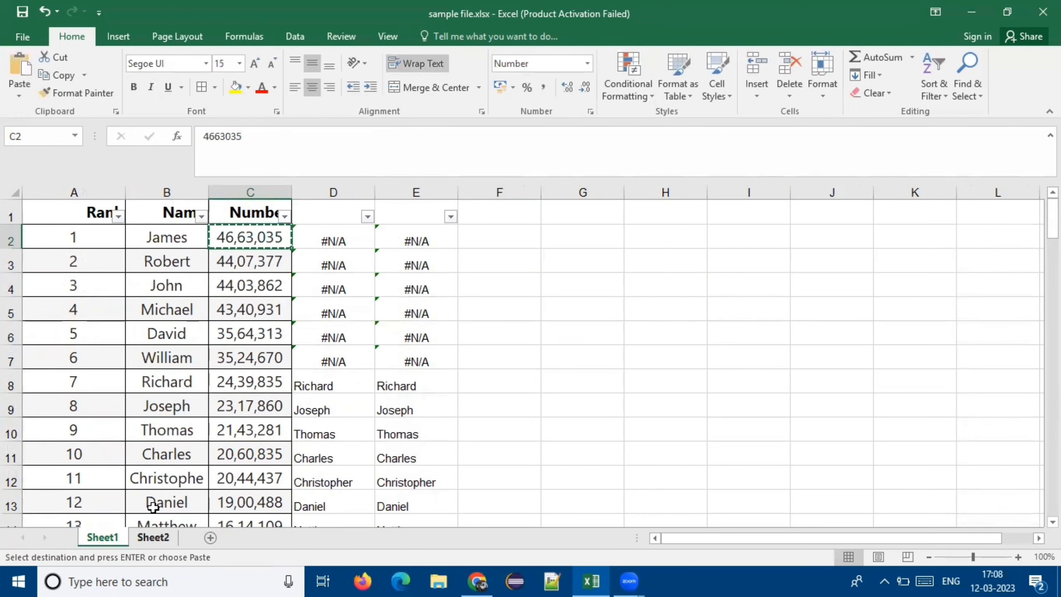
pyautogui.click(152, 537)
pyautogui.click(97, 216)
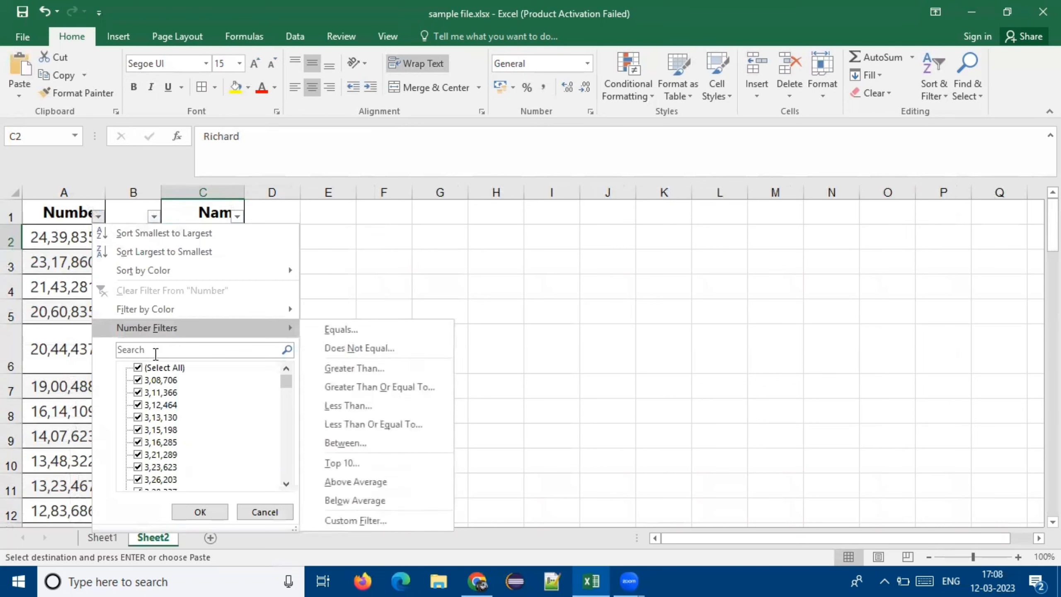
pyautogui.click(185, 349)
pyautogui.hotkey('ctrl', 'v')
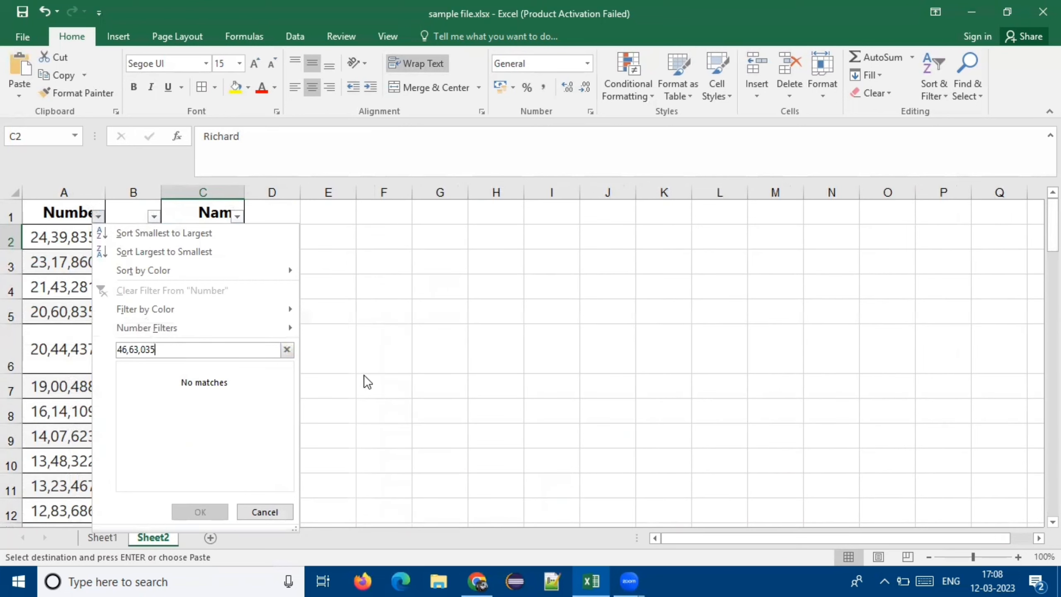
pyautogui.press('Escape')
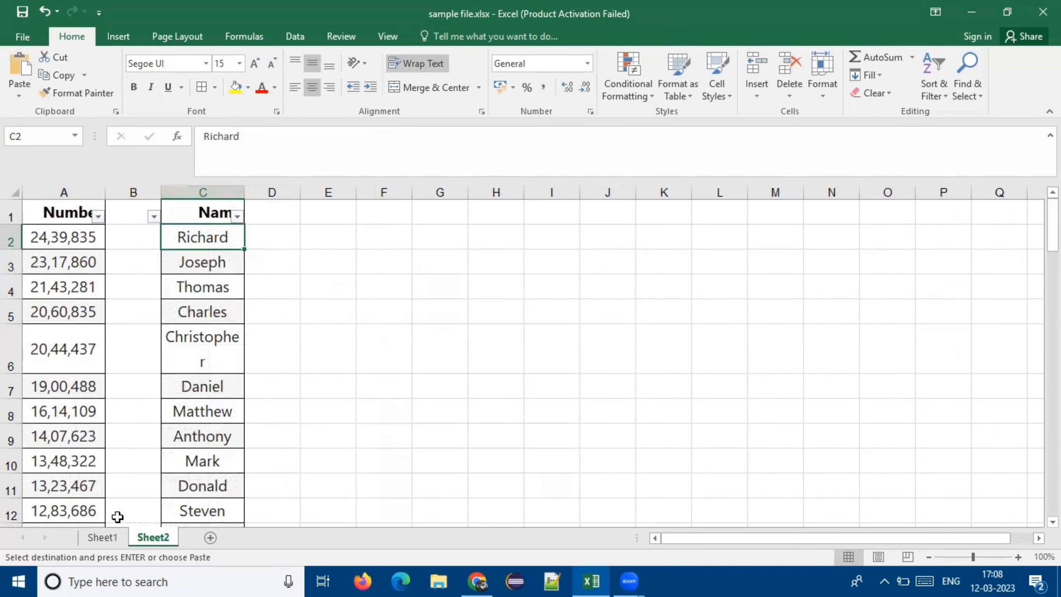
pyautogui.click(102, 537)
pyautogui.click(430, 239)
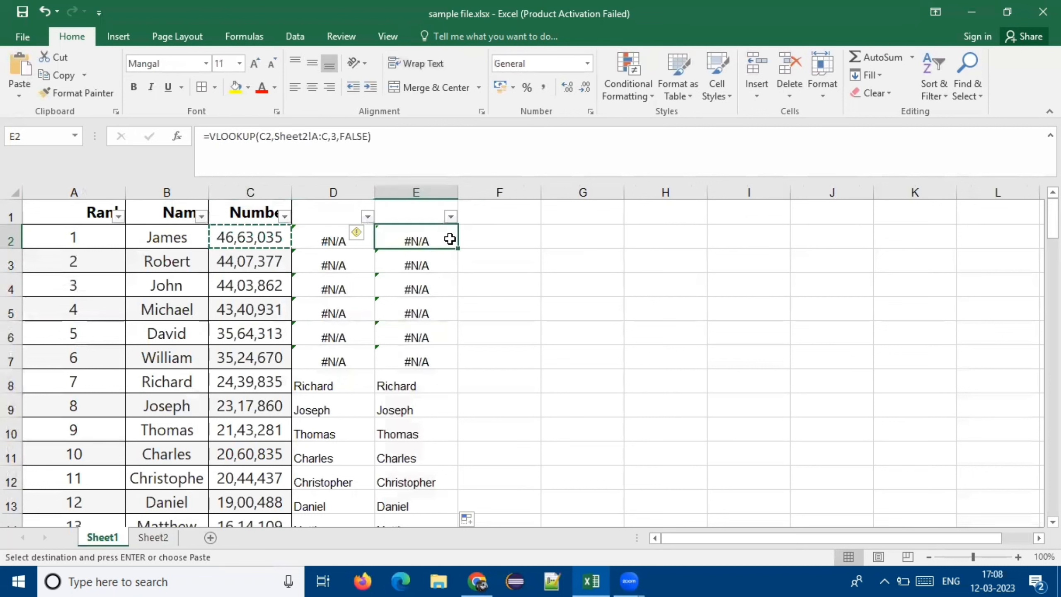
# Paste the copied number 46,63,035 from C2 of Sheet1 into cell A2 of Sheet2, and check the lookup in E2 of Sheet1.
pyautogui.click(247, 231)
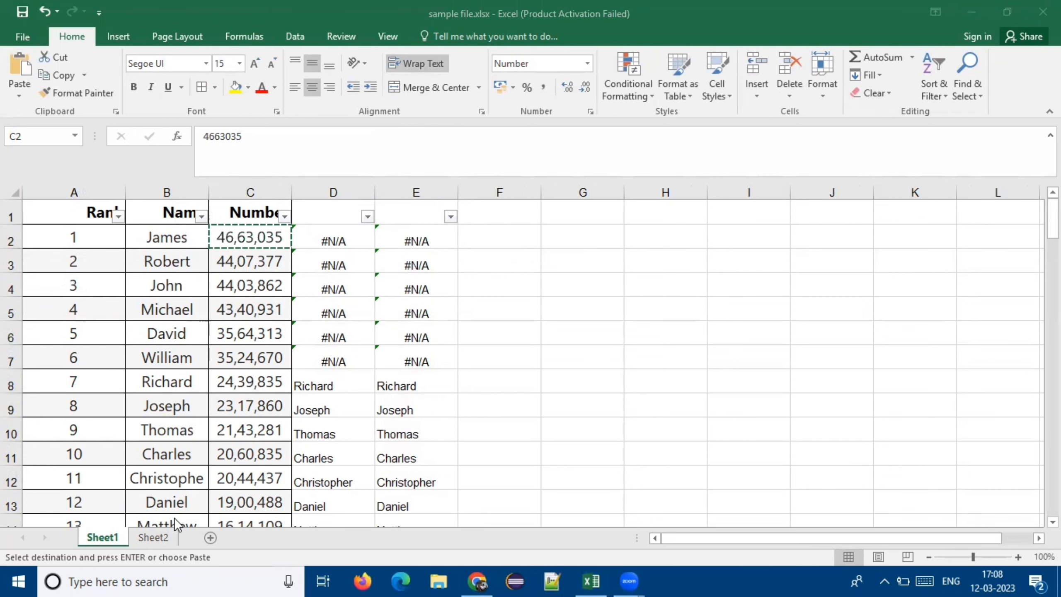
pyautogui.click(157, 536)
pyautogui.click(154, 537)
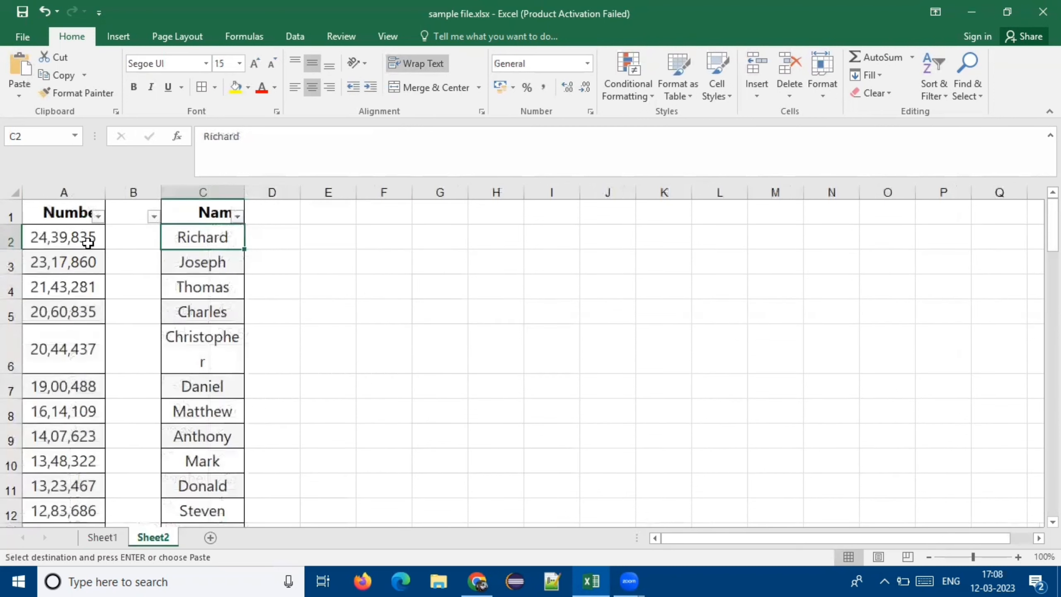
pyautogui.click(86, 237)
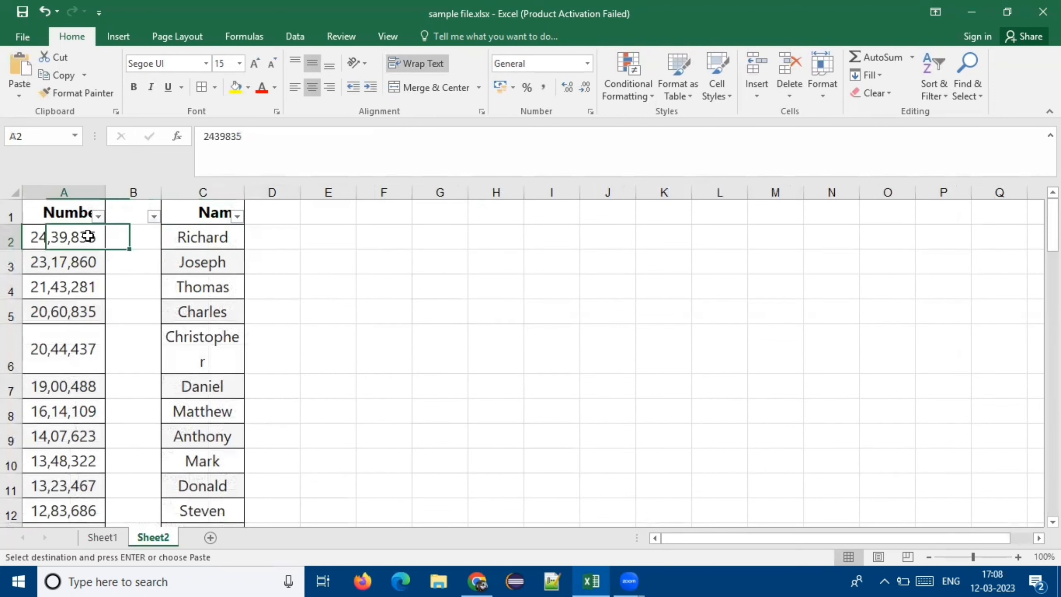
pyautogui.hotkey('ctrl', 'v')
pyautogui.click(215, 233)
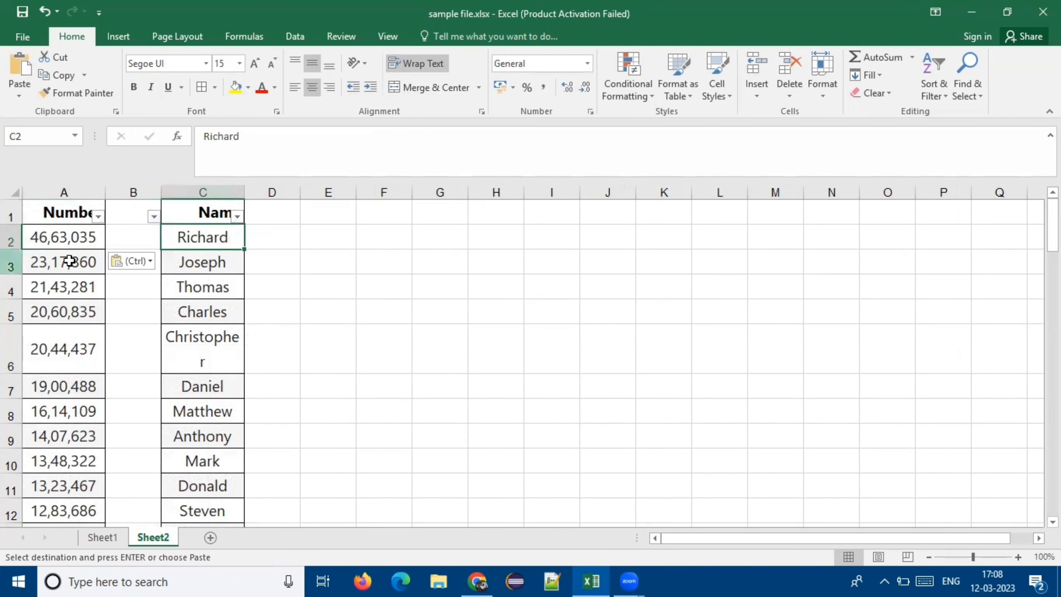
pyautogui.click(106, 534)
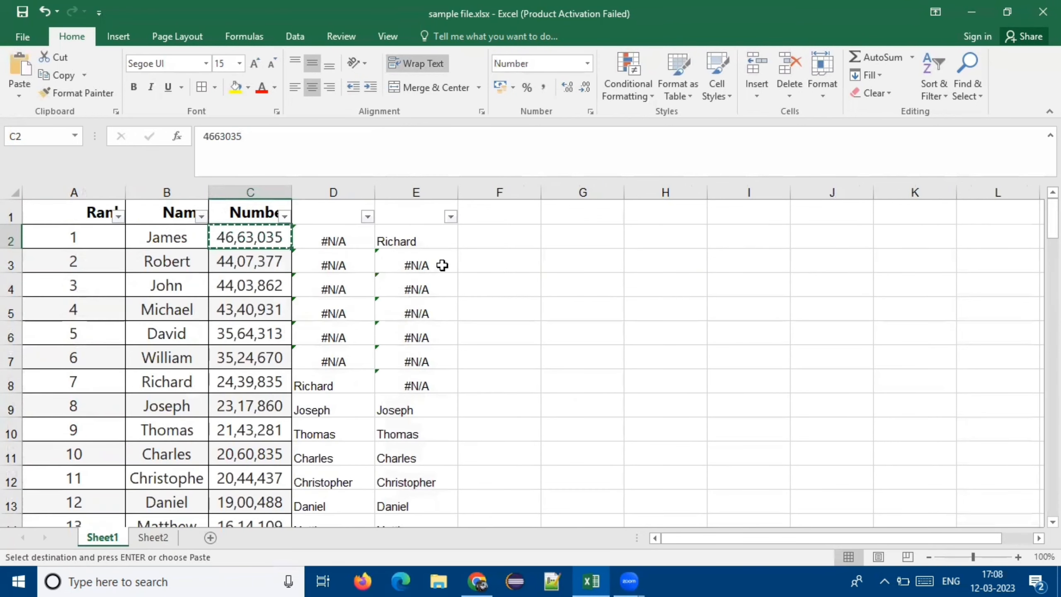
pyautogui.click(434, 235)
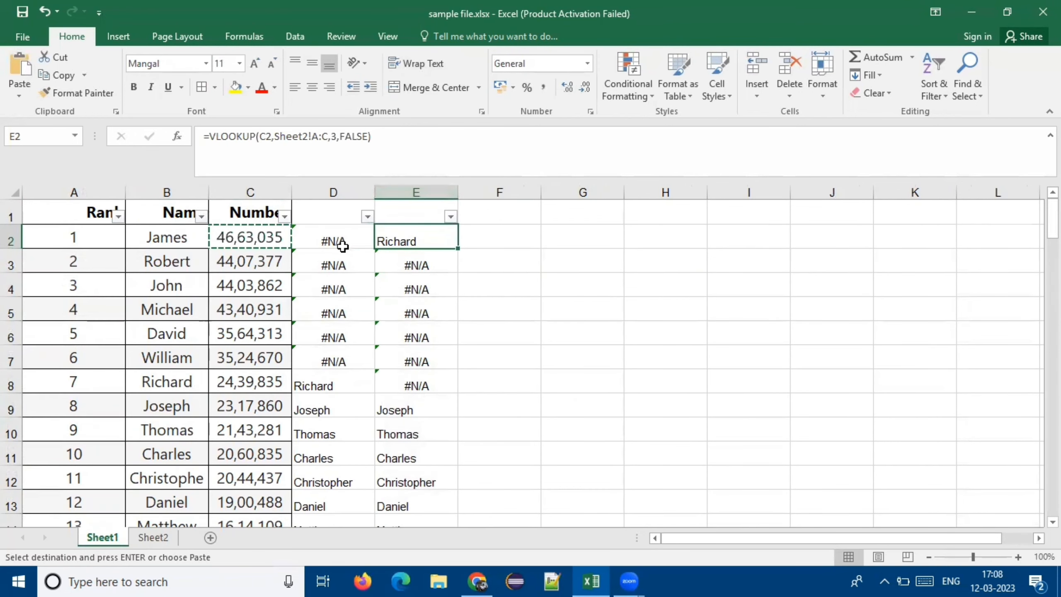